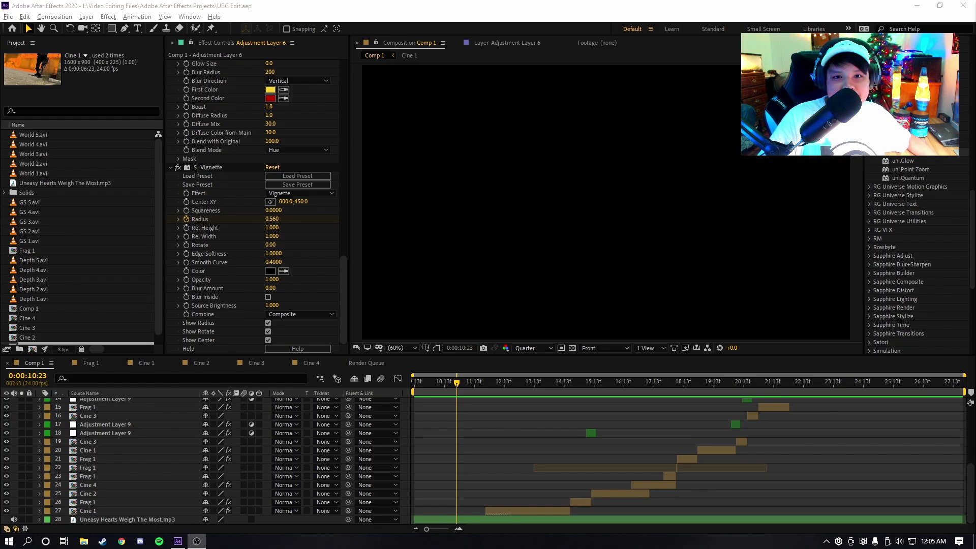
- Scrub the montage forward from 11:21 through 15:06 to around 18:16
drag(457, 382, 483, 440)
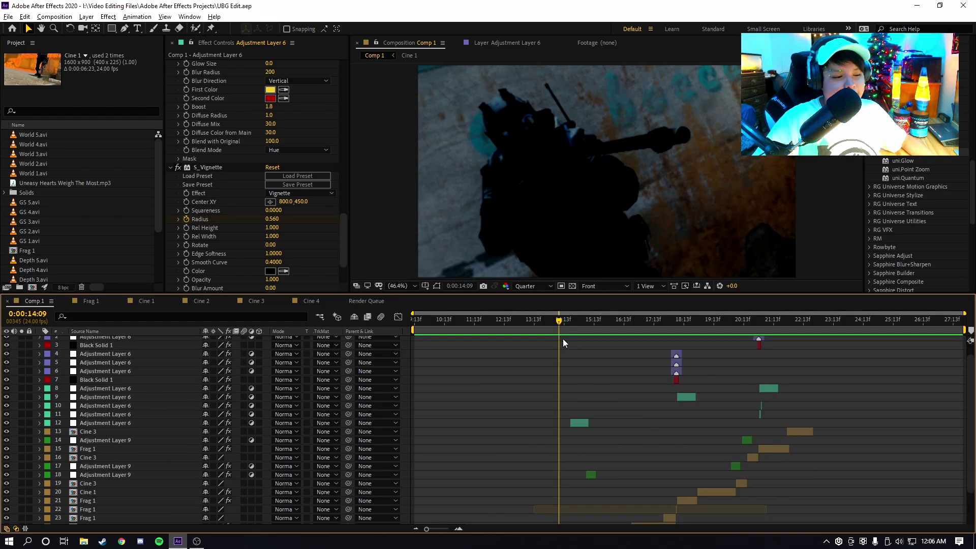
drag(563, 320, 585, 335)
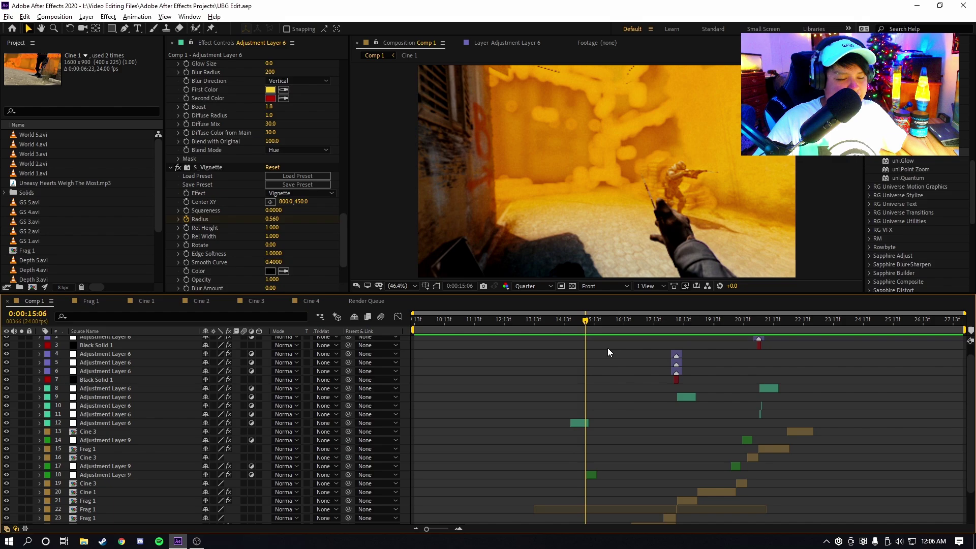
drag(671, 324, 729, 336)
scroll(741, 360, up, 1)
- Return to 14:07 and preview the shots forward to 15:04
click(455, 320)
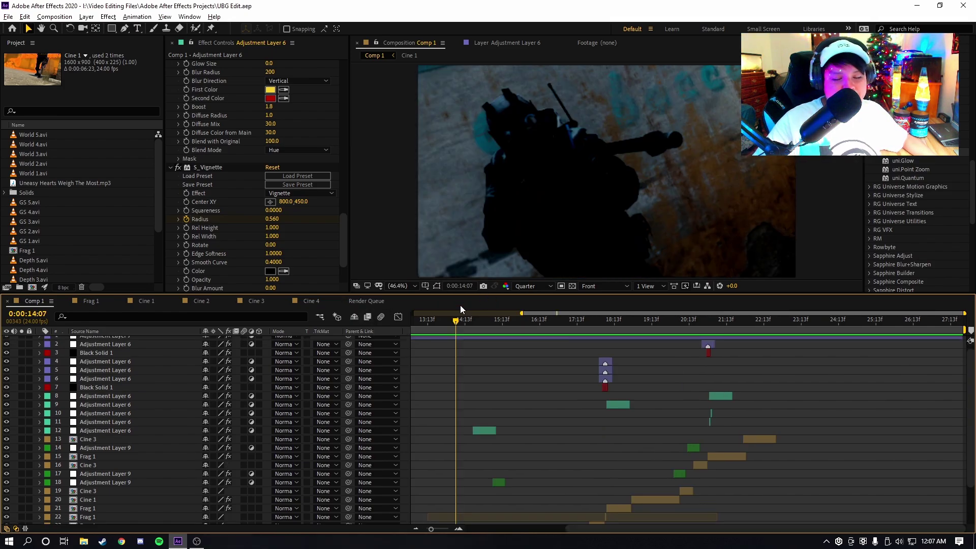
drag(464, 323, 505, 329)
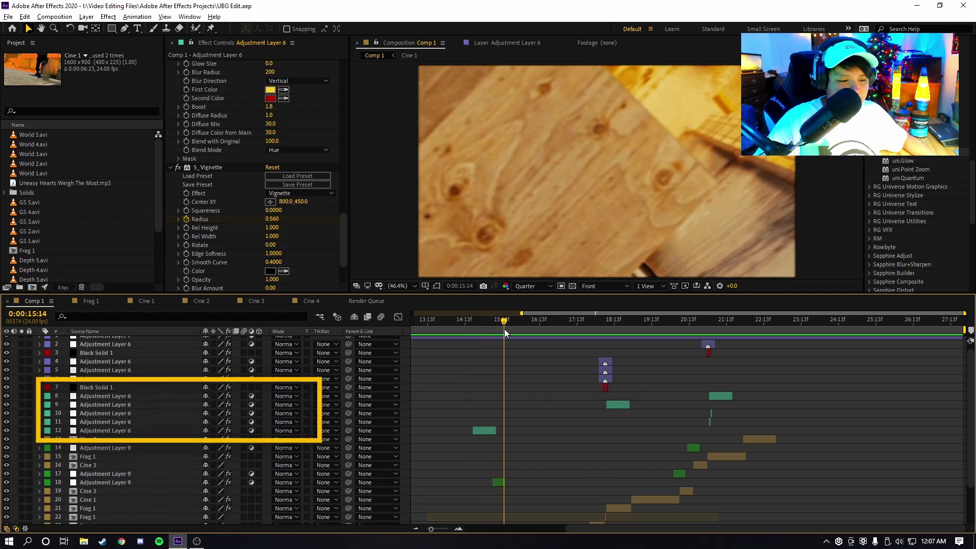
scroll(555, 379, down, 2)
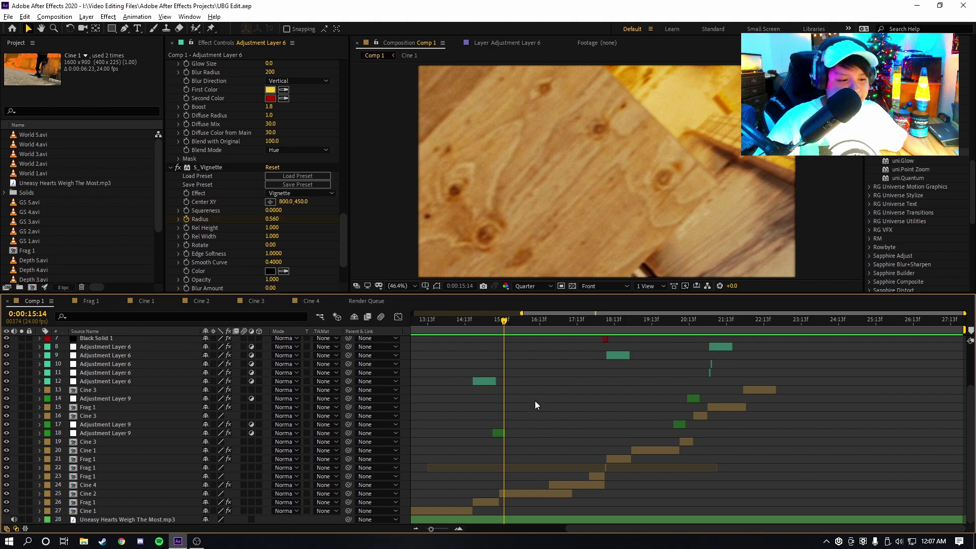
alt+scroll(508, 391, up, 2)
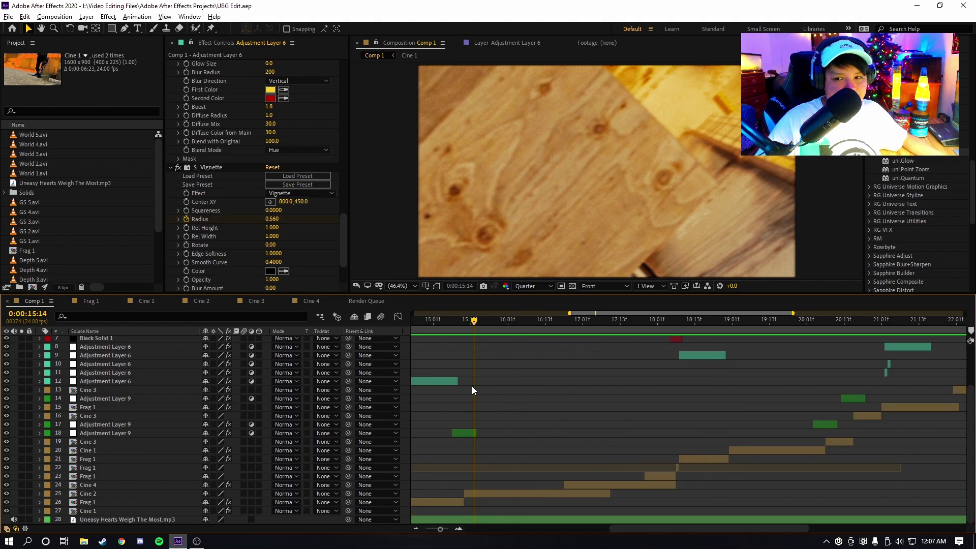
scroll(534, 420, up, 1)
scroll(534, 419, left, 1)
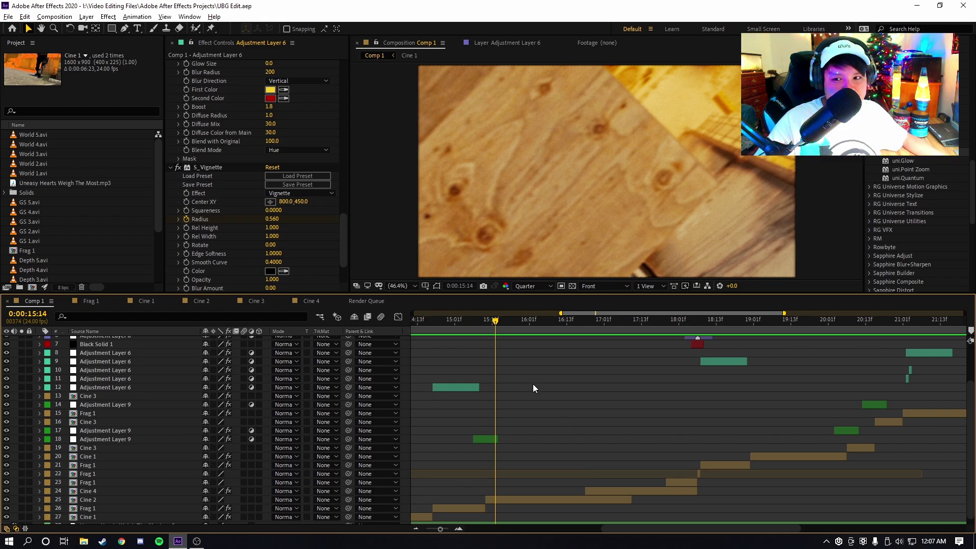
scroll(521, 415, down, 1)
scroll(522, 415, left, 3)
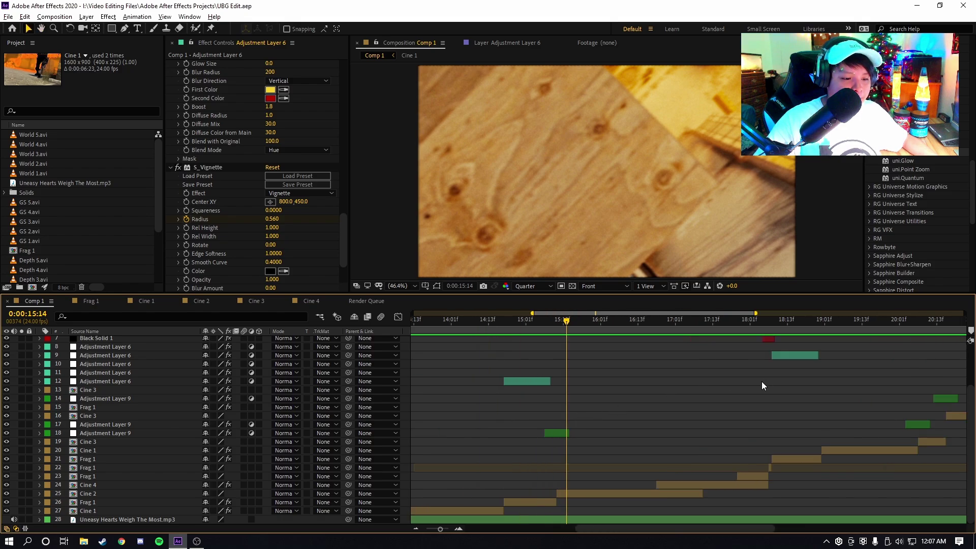
scroll(761, 381, up, 3)
scroll(830, 360, right, 3)
- Preview the frames from 19:21 around the blurred impact at 20:07
click(565, 320)
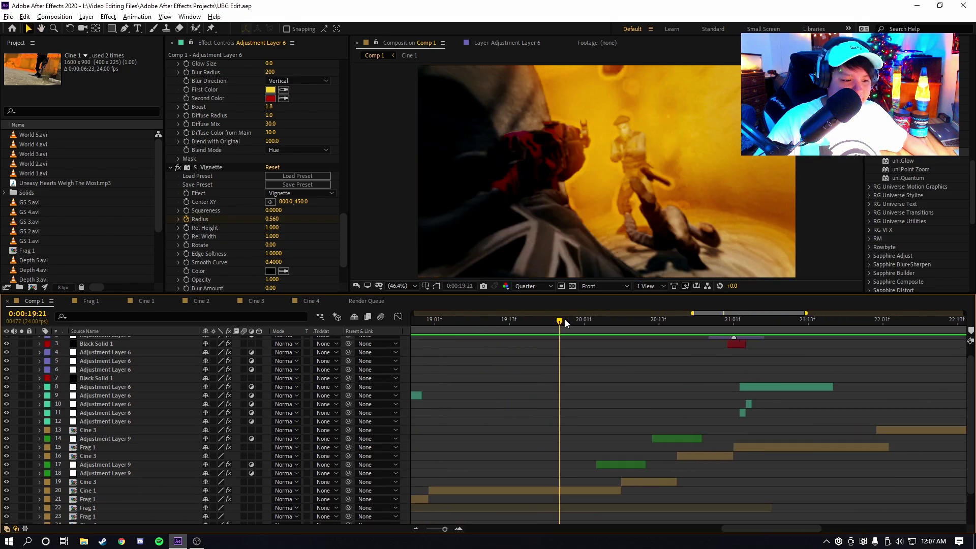
drag(565, 320, 547, 338)
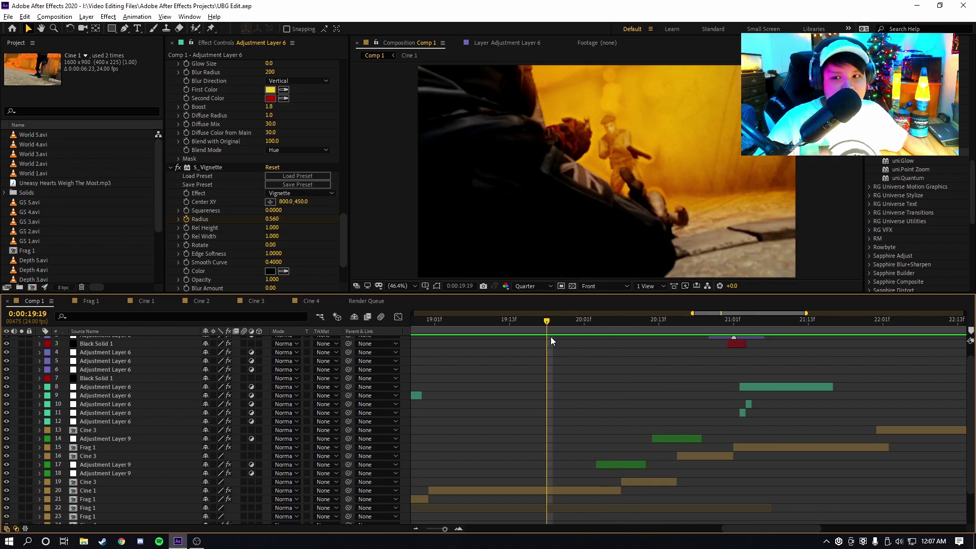
scroll(577, 383, down, 2)
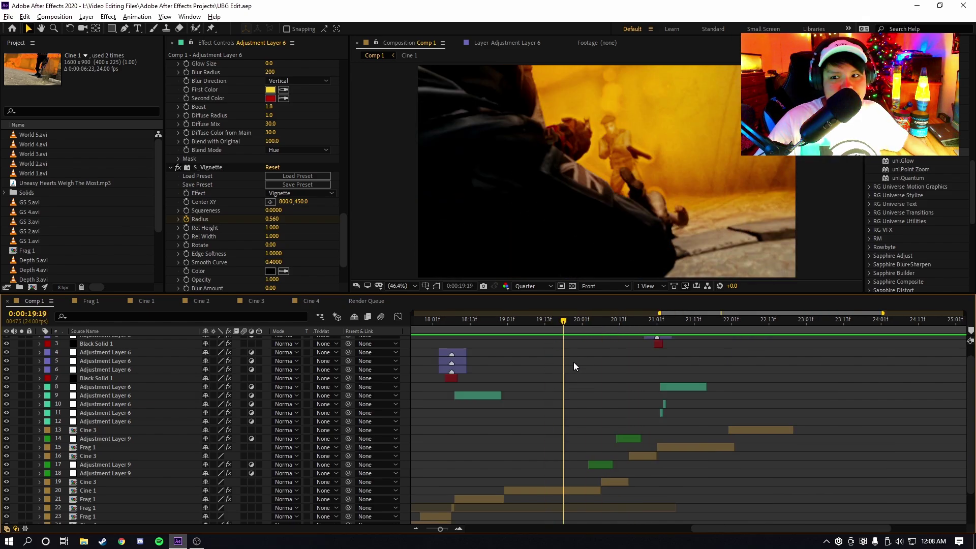
scroll(520, 320, up, 3)
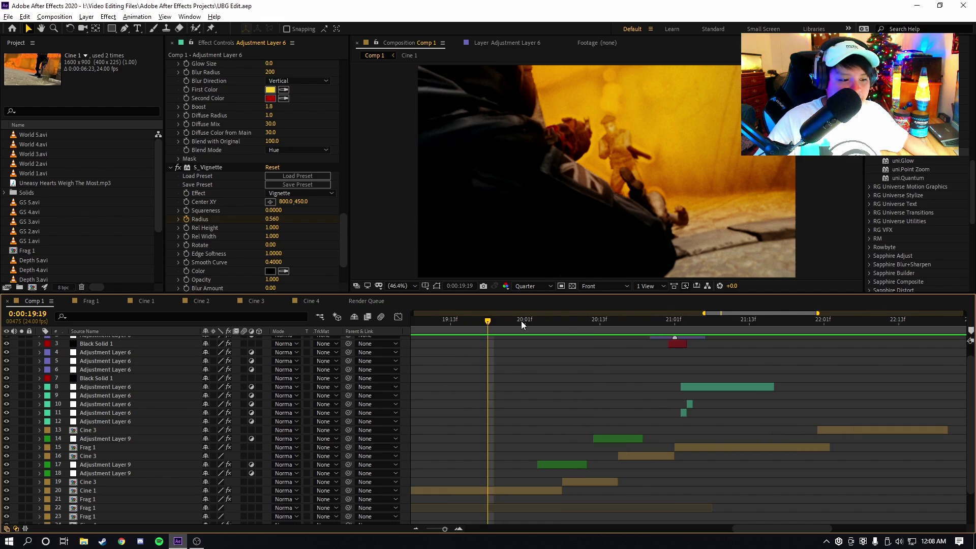
drag(521, 321, 562, 323)
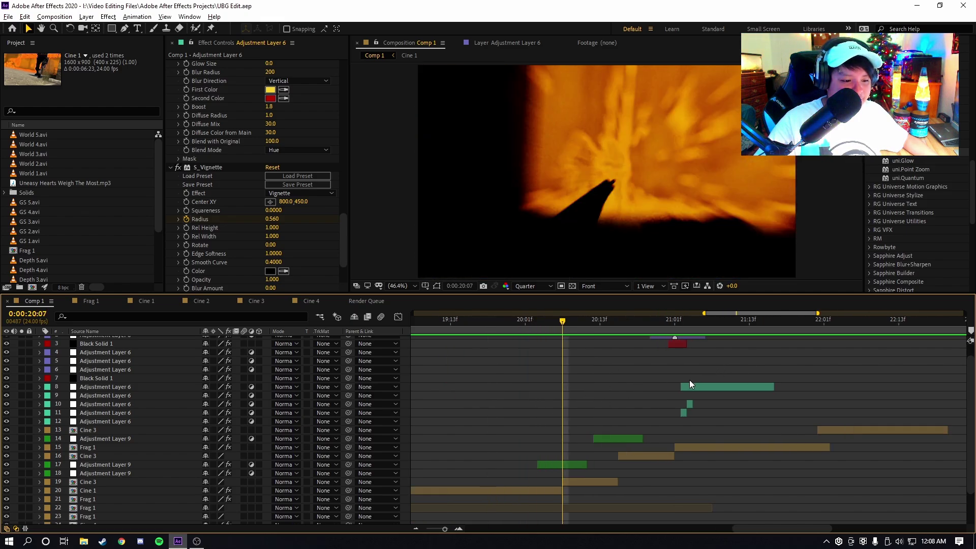
scroll(626, 384, up, 2)
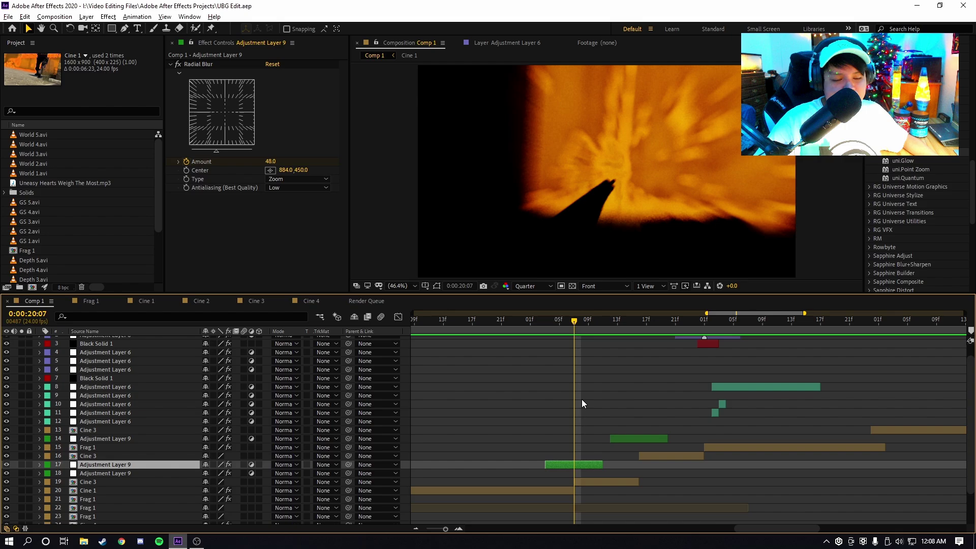
drag(543, 324, 575, 320)
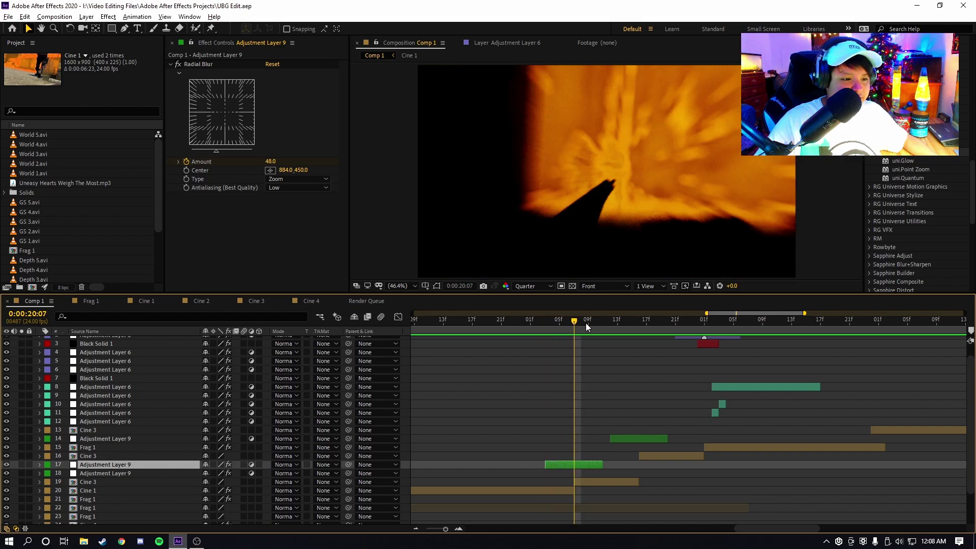
- Keep Zoom as the Radial Blur type and check its Amount keyframes at 20:03, 20:07, 20:11
click(288, 179)
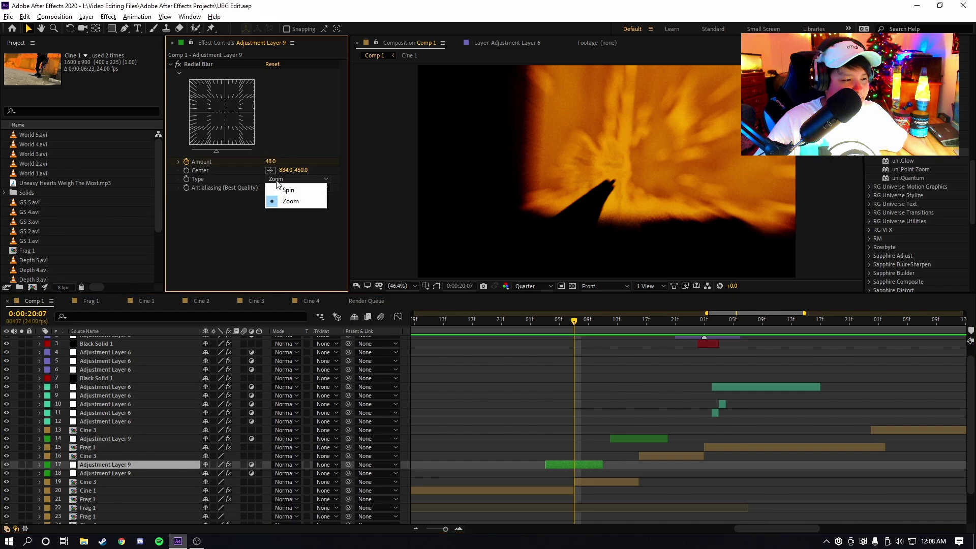
click(297, 206)
click(545, 321)
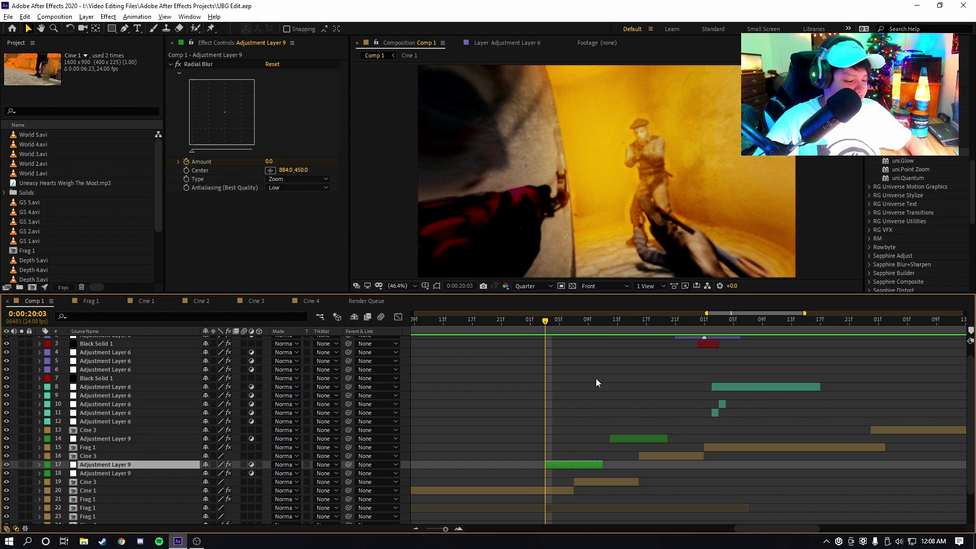
key(u)
scroll(605, 387, down, 1)
alt+scroll(608, 388, up, 2)
click(537, 323)
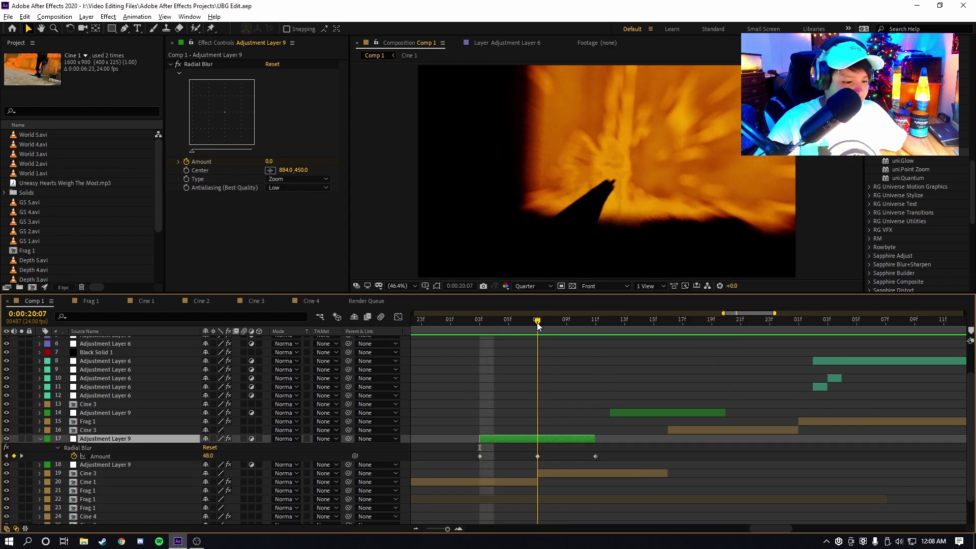
click(595, 320)
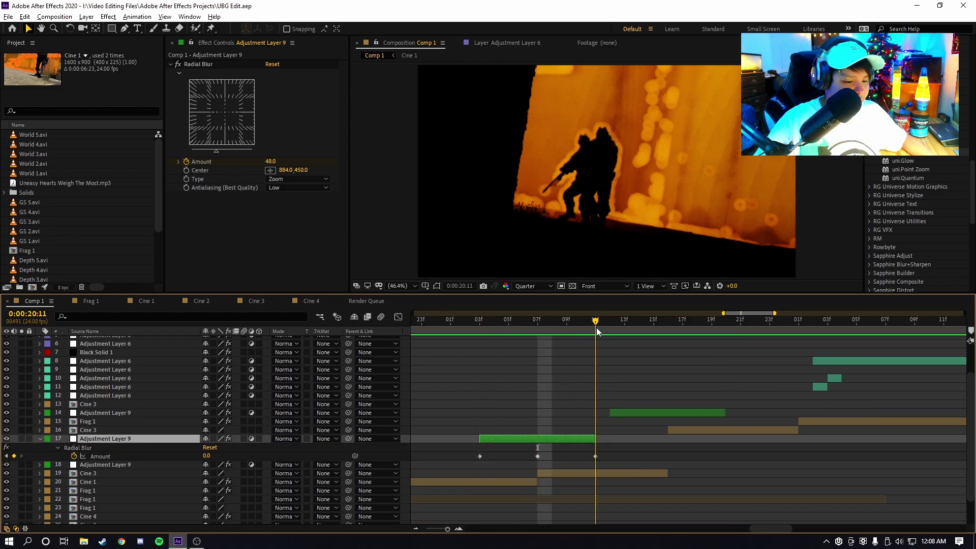
- Select the three Amount keyframes, inspect their value curve, then collapse and scrub the blur ramp
drag(617, 460, 440, 451)
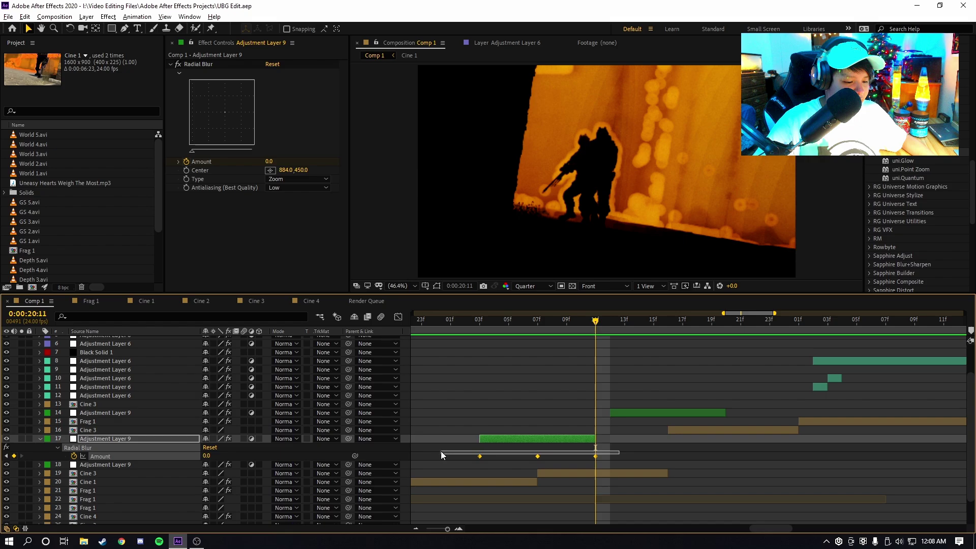
click(398, 316)
click(397, 317)
key(u)
alt+scroll(625, 354, down, 2)
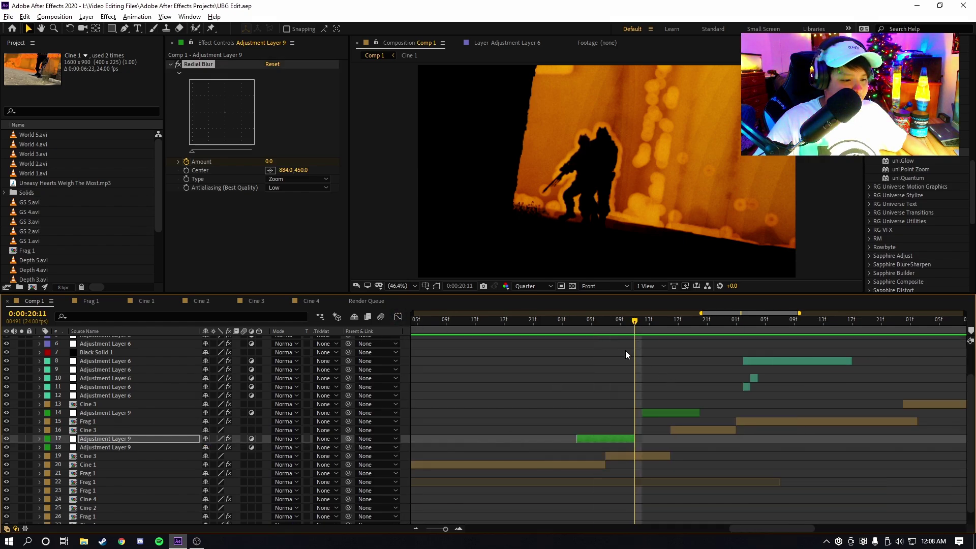
scroll(625, 350, up, 1)
drag(524, 321, 566, 321)
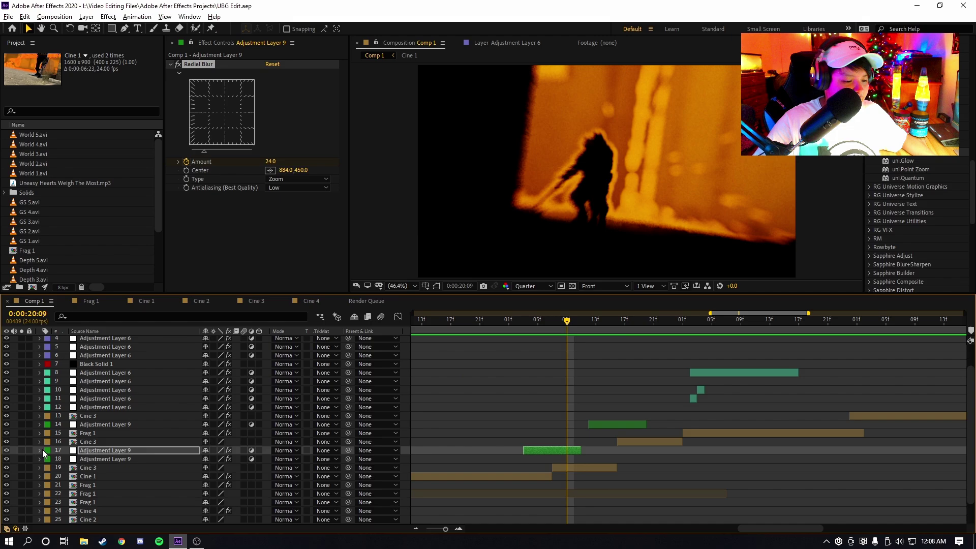
- Compare blurred and sharper frames of the hit starting from 19:22
click(491, 322)
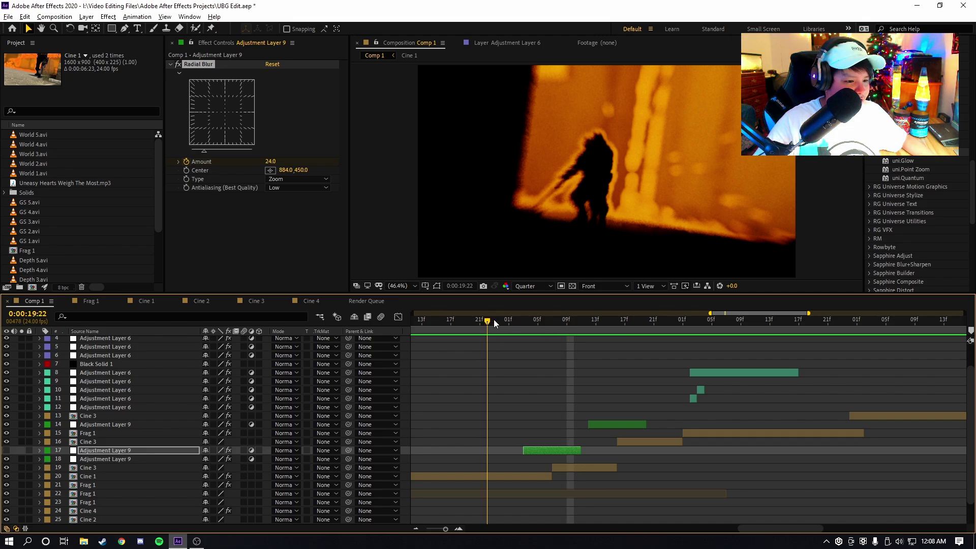
drag(494, 323, 524, 321)
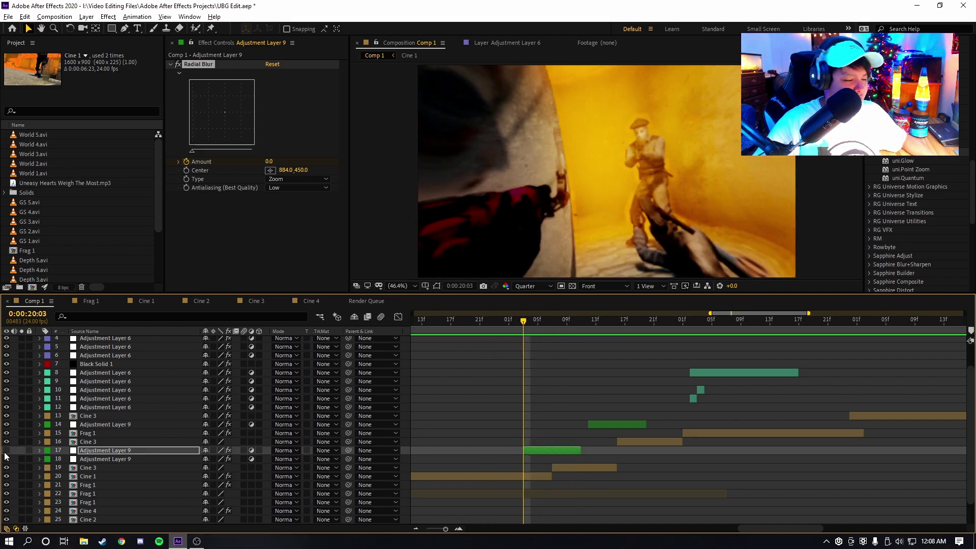
click(559, 321)
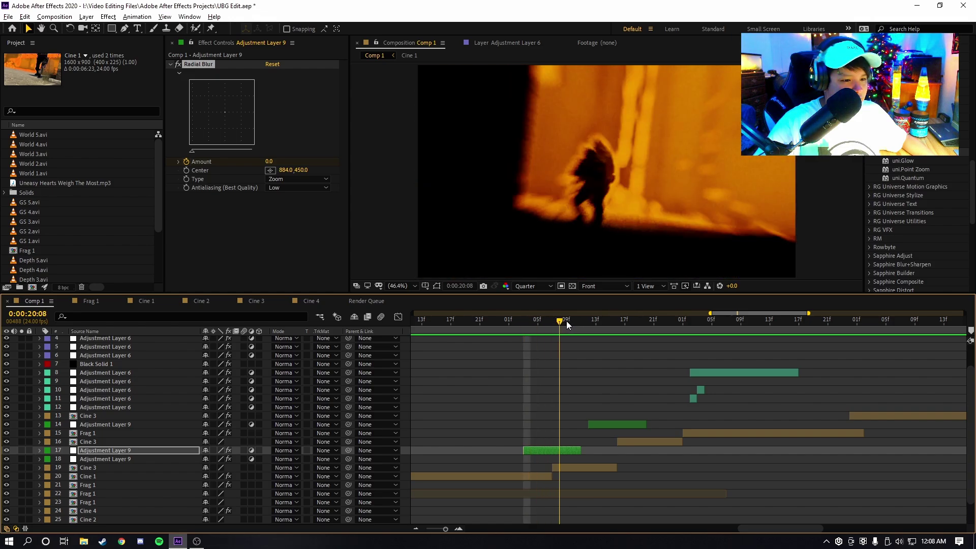
click(480, 321)
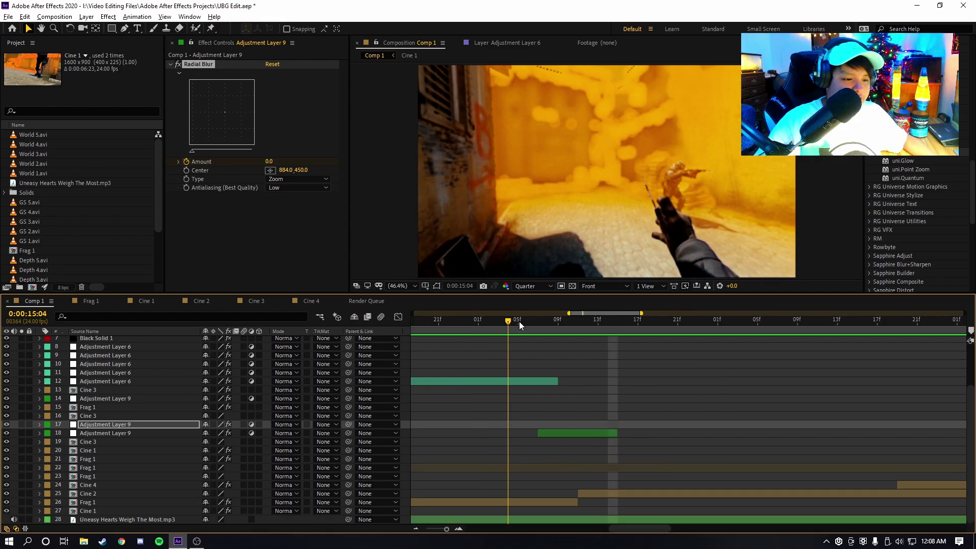
- Show layer 18's three Directional Blur Length keyframes near 15 seconds, select them, and scrub the blur
drag(519, 321, 606, 329)
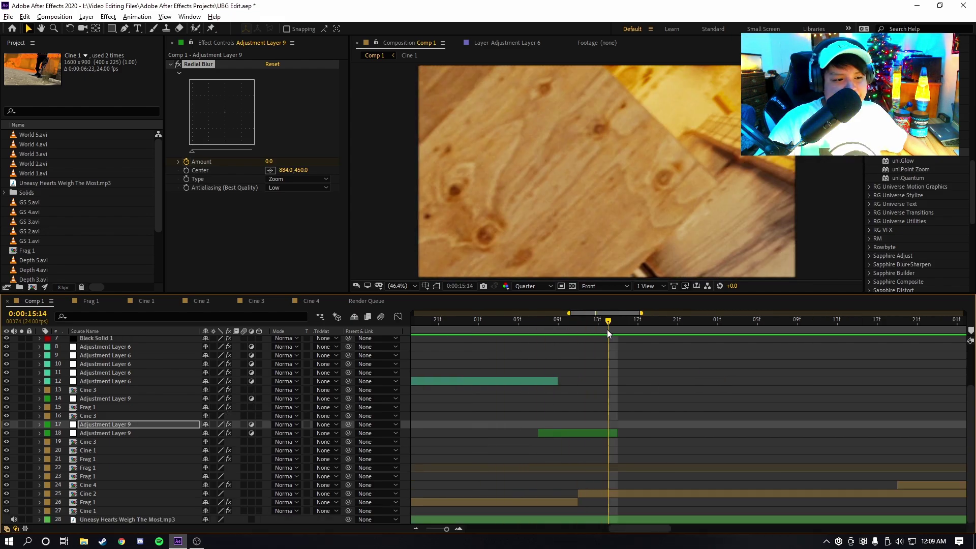
click(594, 432)
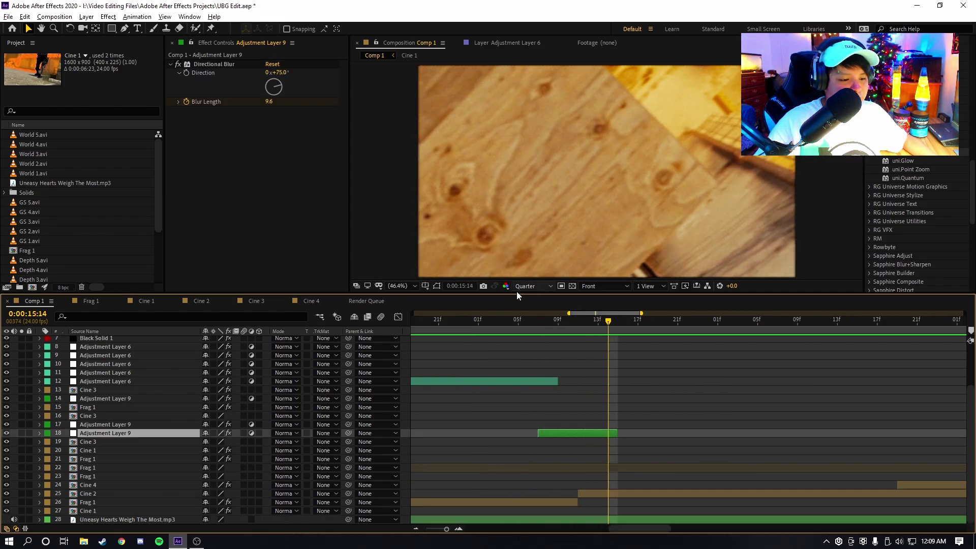
drag(526, 323, 582, 343)
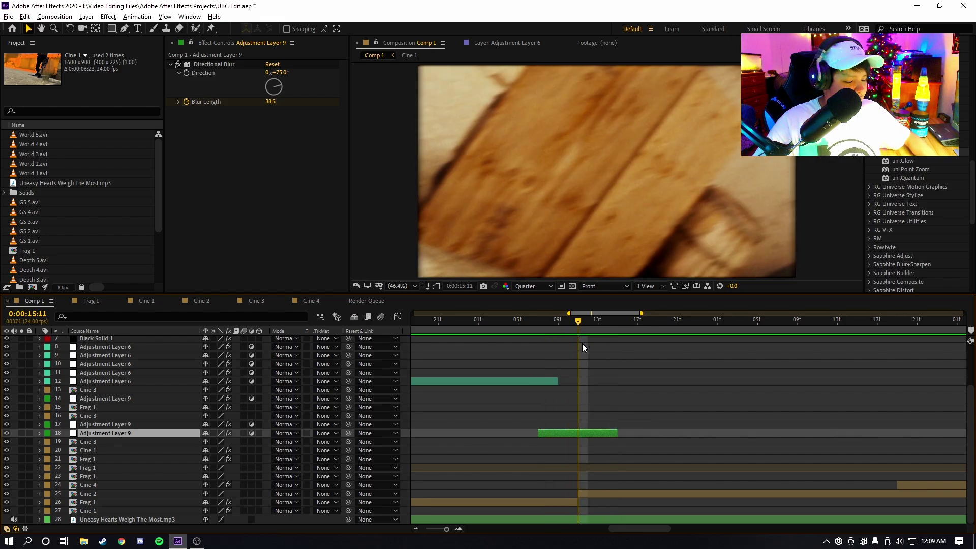
key(u)
drag(659, 448, 498, 456)
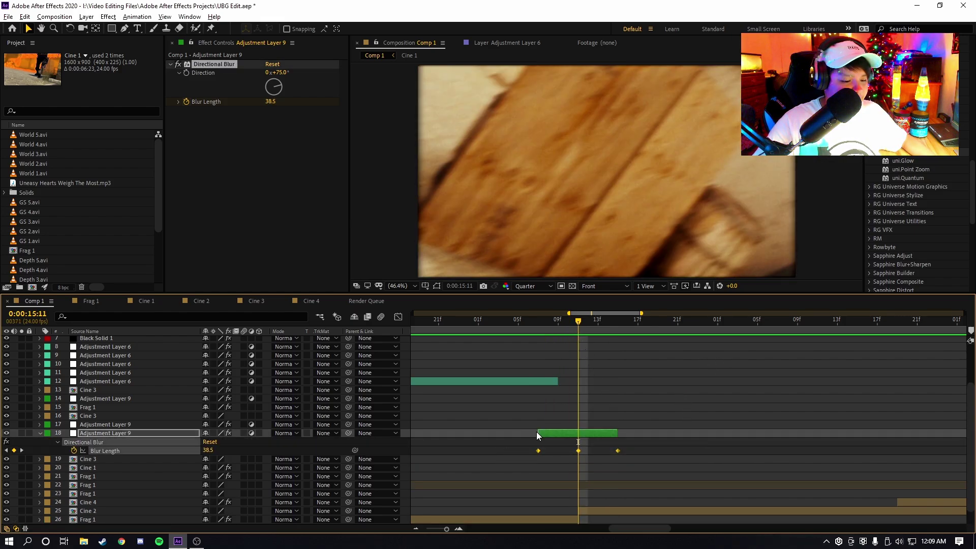
drag(534, 326, 621, 344)
click(599, 436)
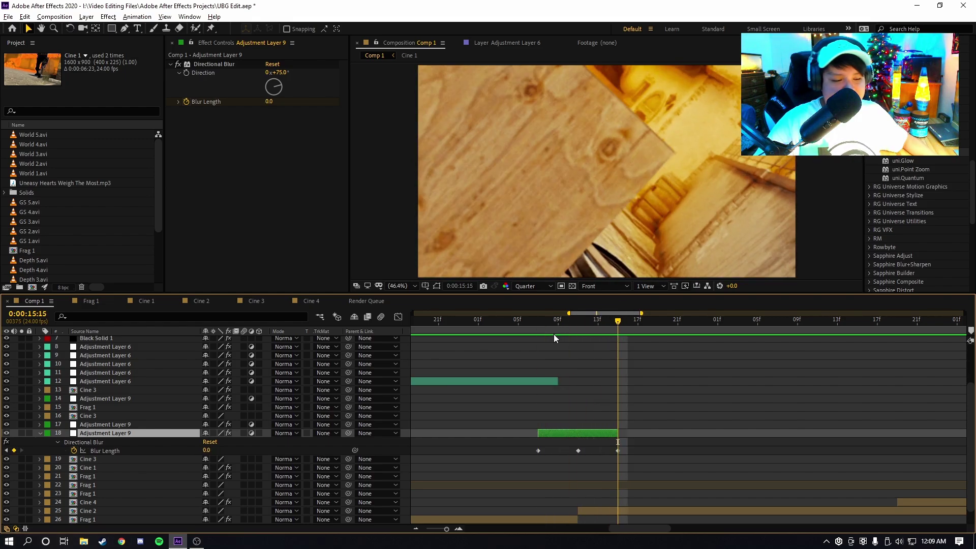
drag(499, 321, 618, 324)
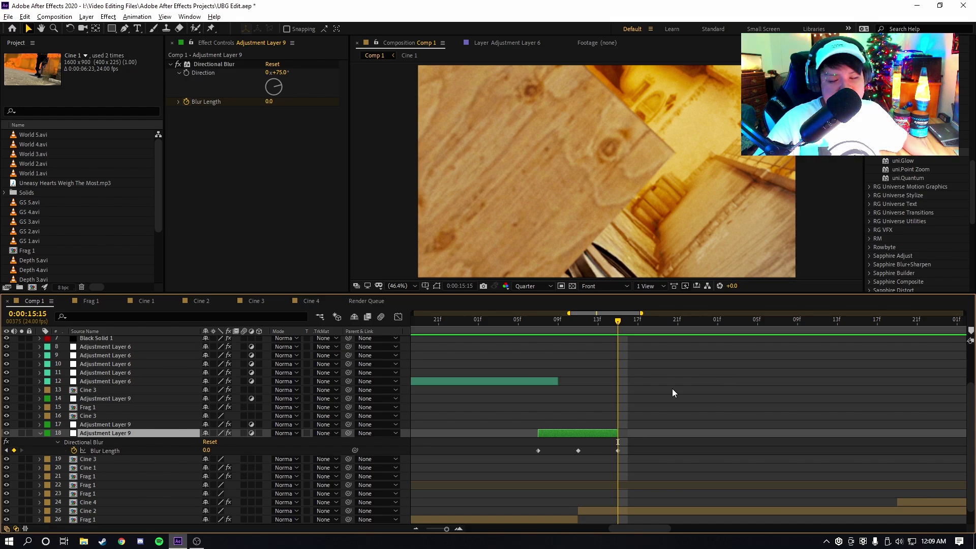
alt+scroll(694, 407, down, 2)
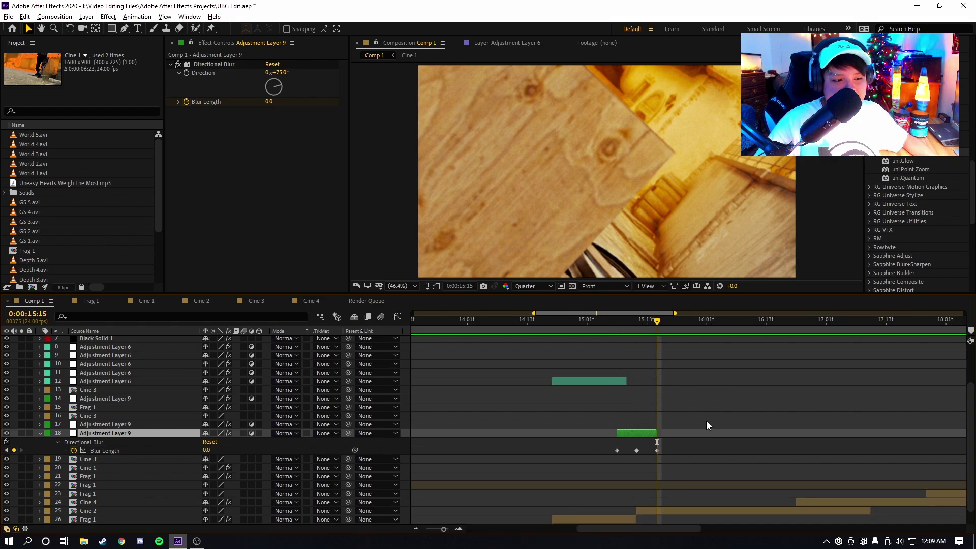
alt+scroll(704, 414, down, 2)
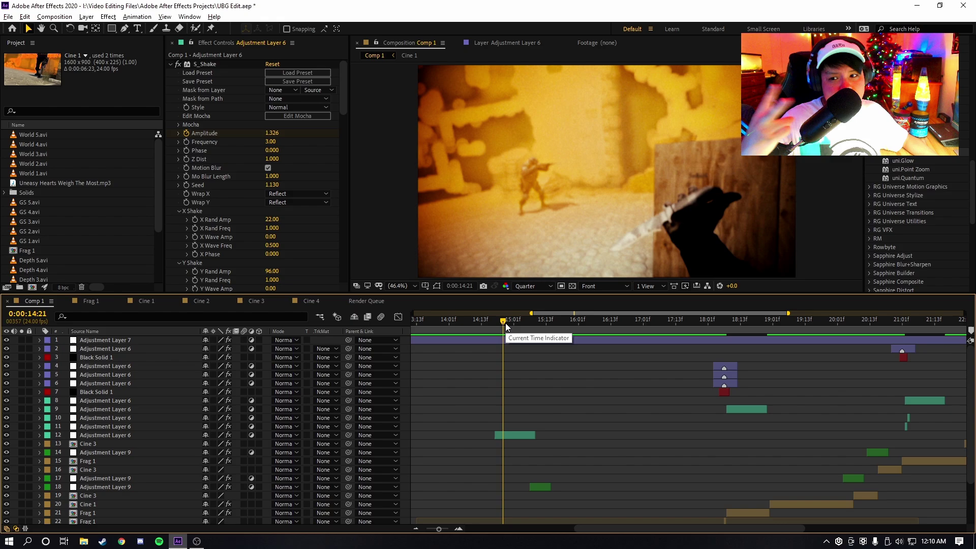
click(484, 320)
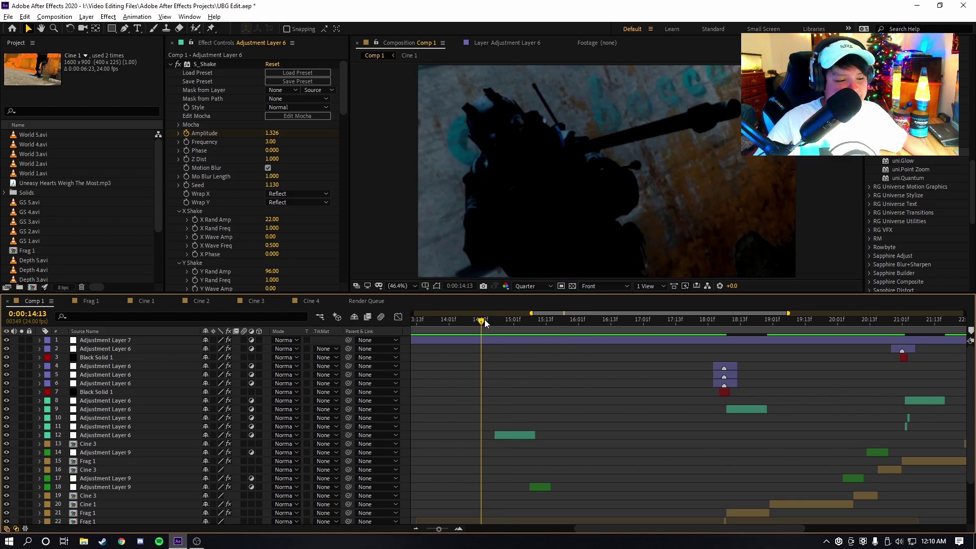
drag(484, 320, 508, 322)
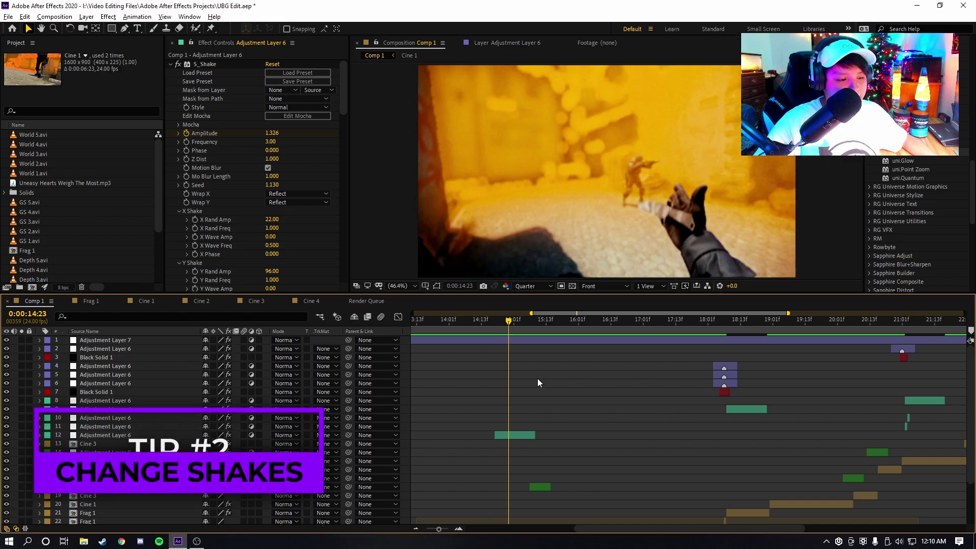
scroll(546, 360, down, 1)
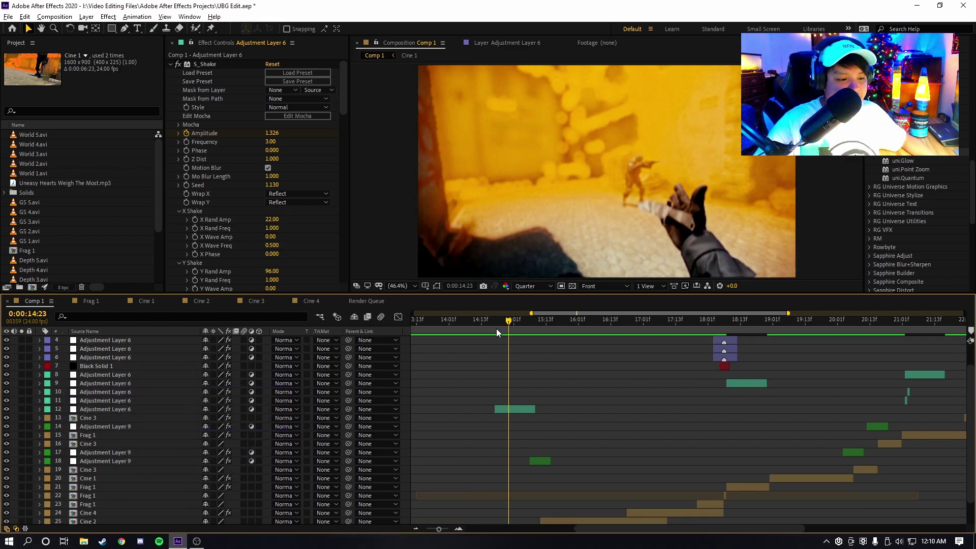
key(ctrl+alt+y)
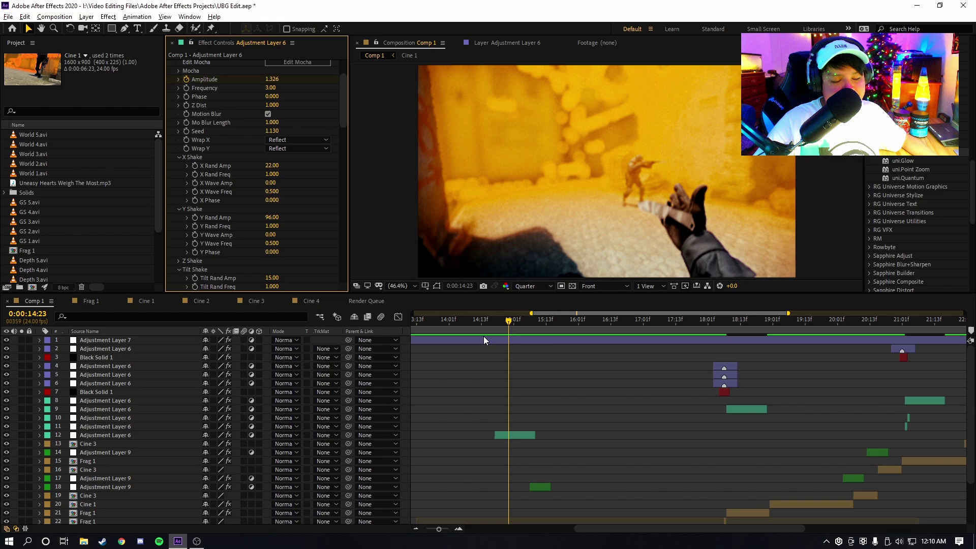
click(521, 434)
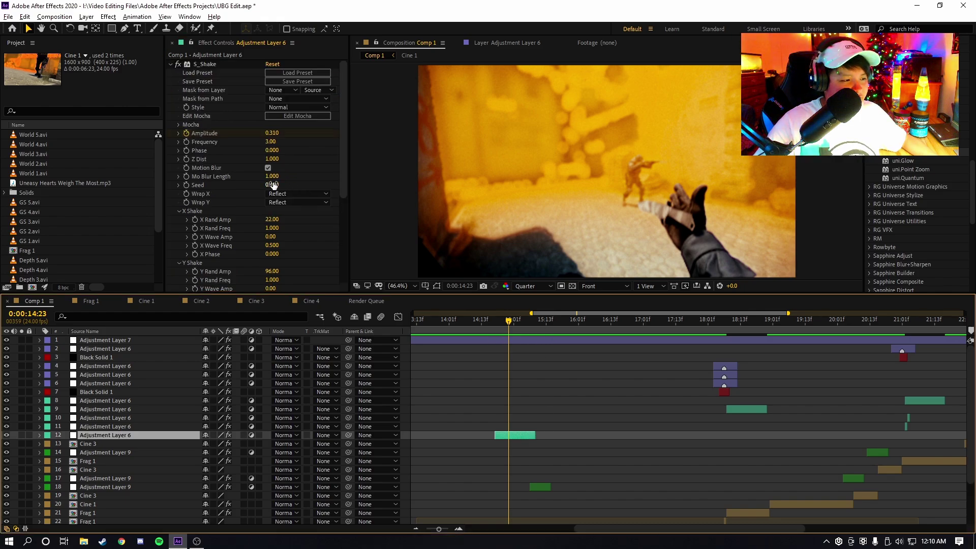
click(748, 320)
click(760, 408)
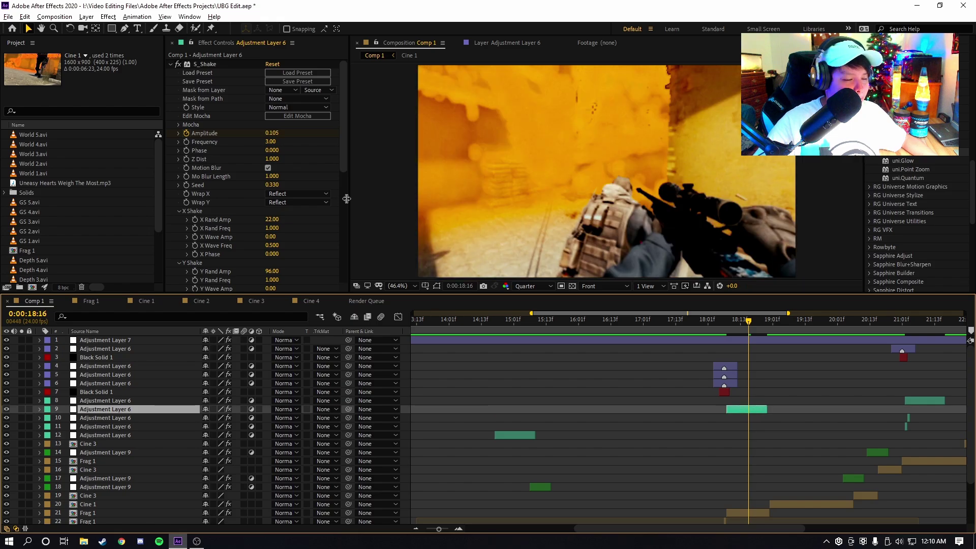
scroll(677, 314, right, 5)
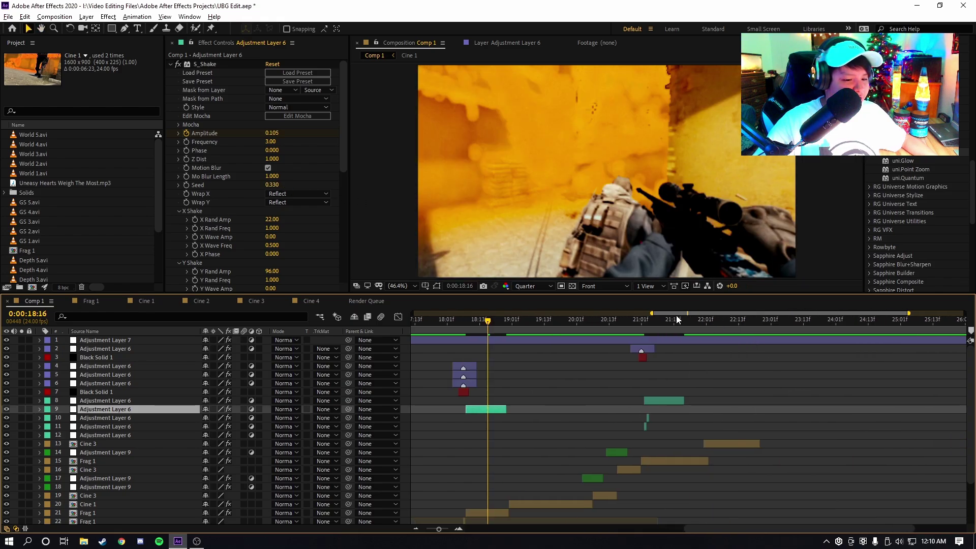
click(662, 320)
click(673, 402)
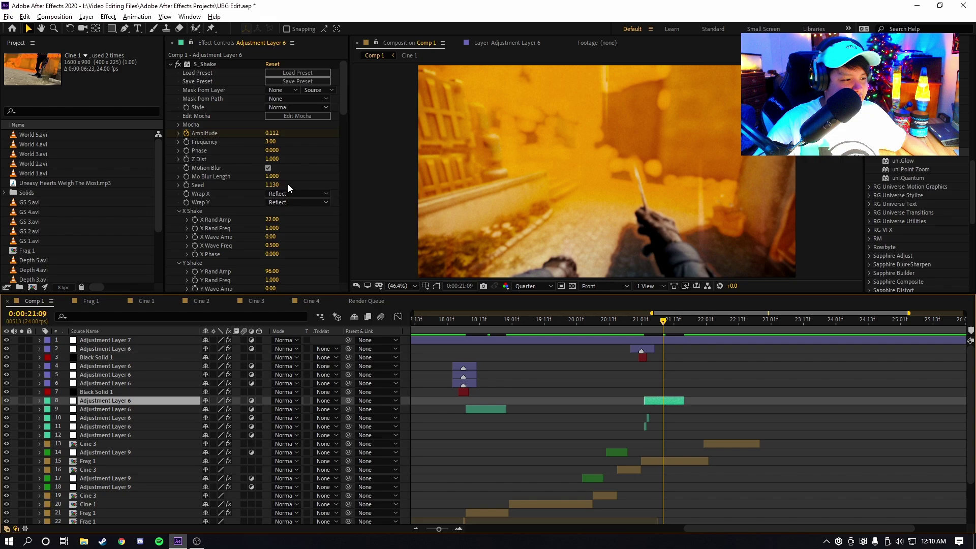
scroll(684, 409, down, 3)
click(442, 319)
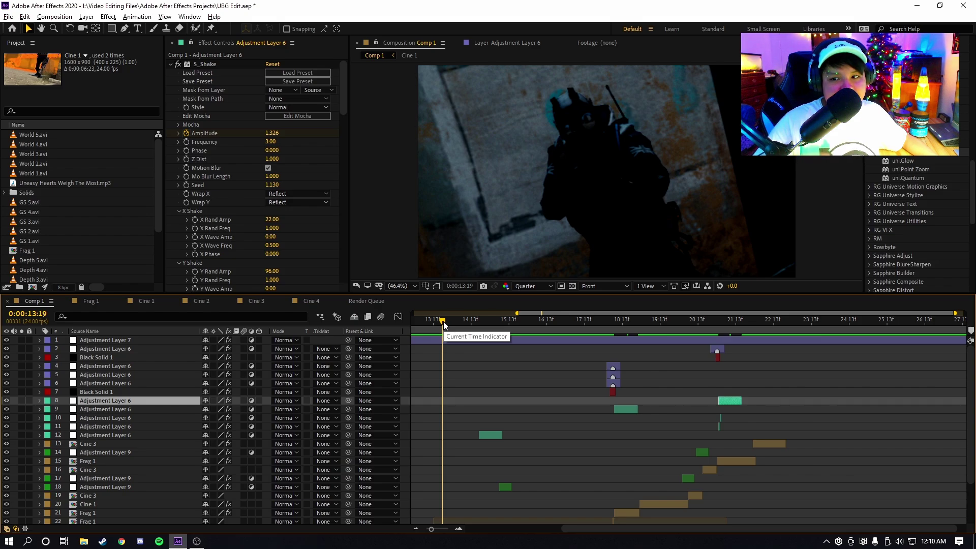
key(space)
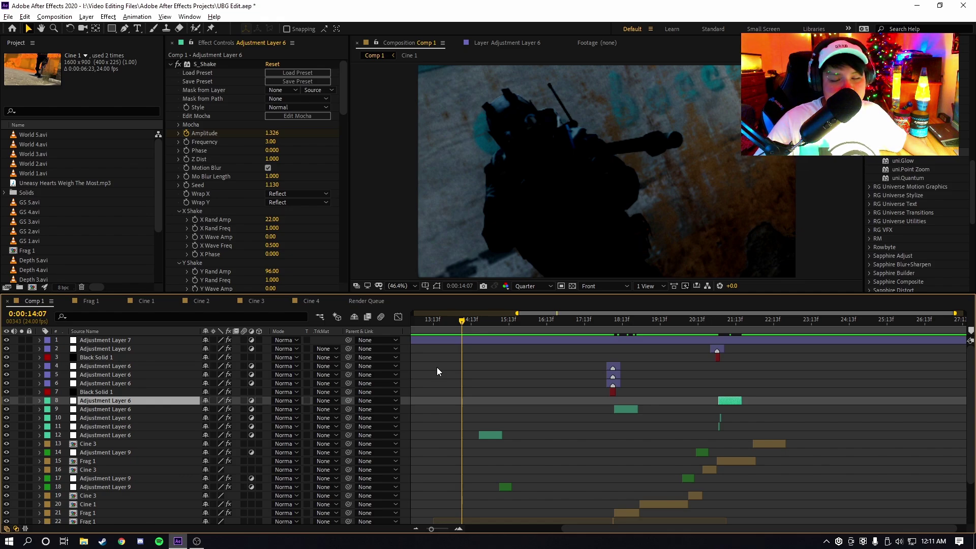
click(448, 370)
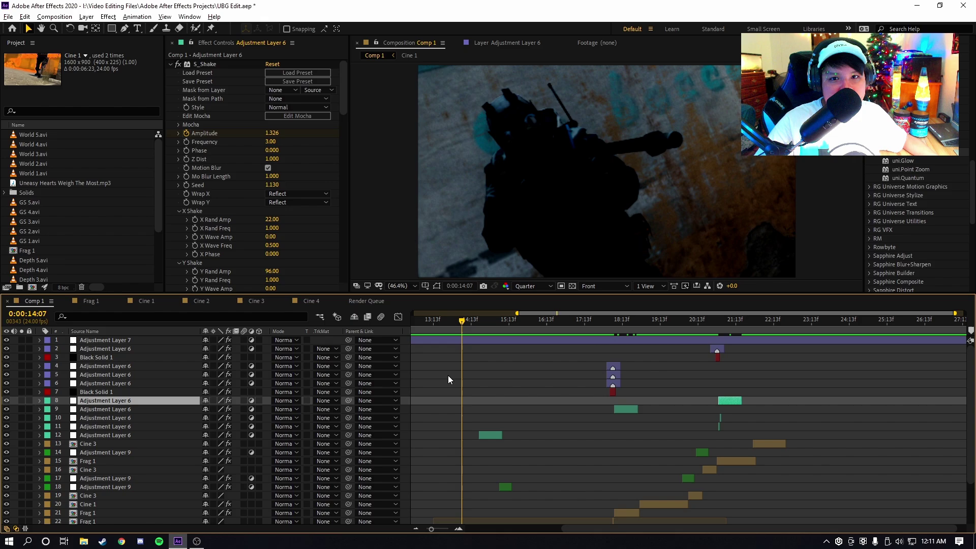
scroll(545, 390, up, 2)
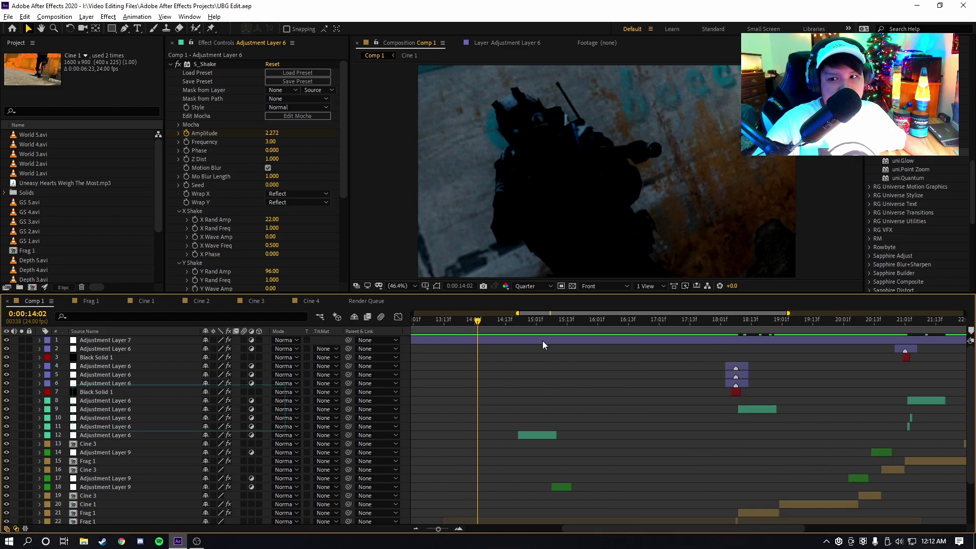
- Move the playhead to 14:18 and select the Frag 1 clip
click(534, 320)
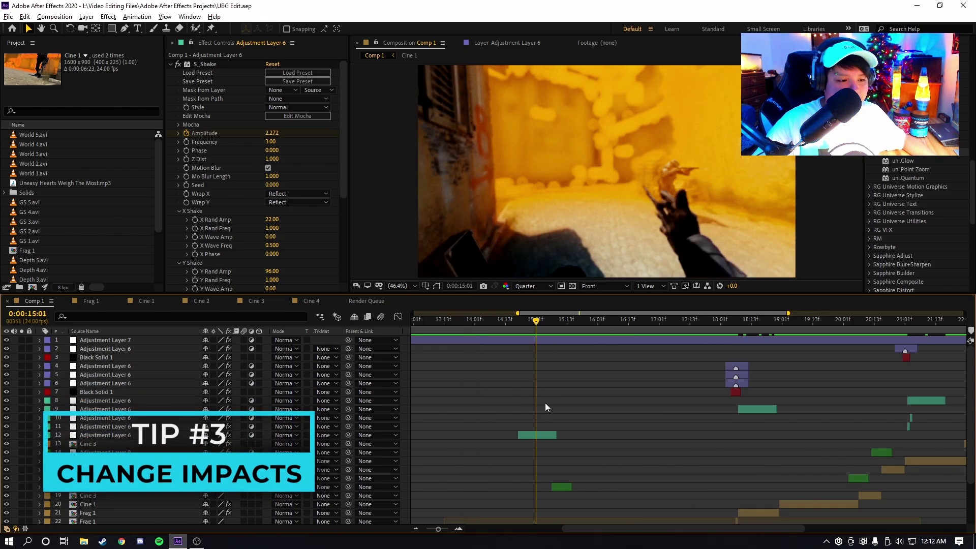
scroll(574, 417, up, 2)
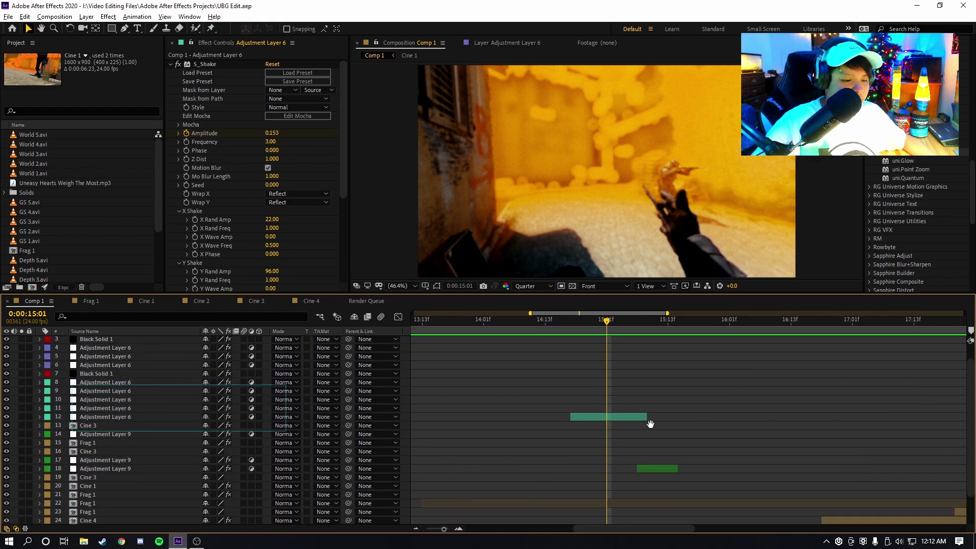
scroll(605, 365, down, 3)
click(494, 321)
drag(497, 321, 503, 320)
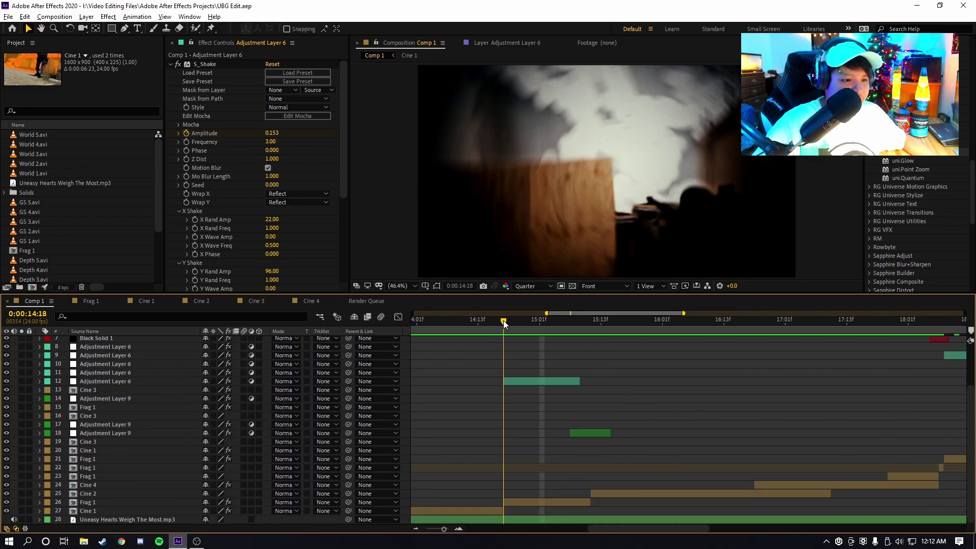
click(528, 502)
scroll(660, 418, down, 2)
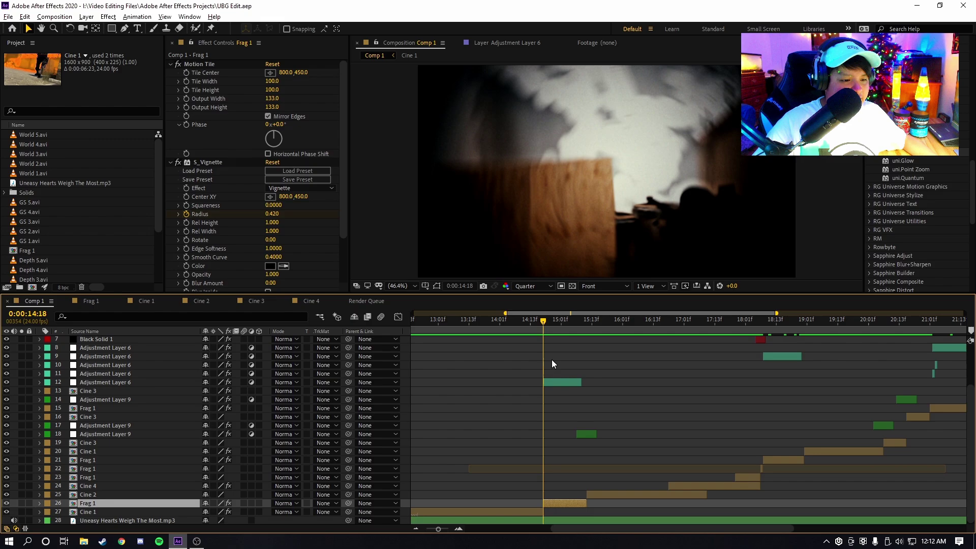
- Open the Frag 1 precomp, solo then unsolo Depth 1.avi, and return to Comp 1
double_click(561, 502)
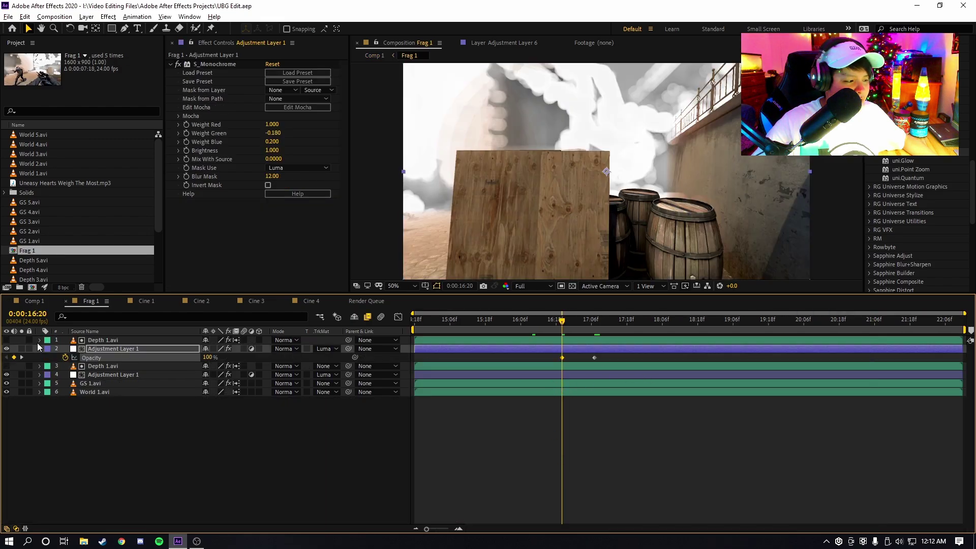
click(21, 340)
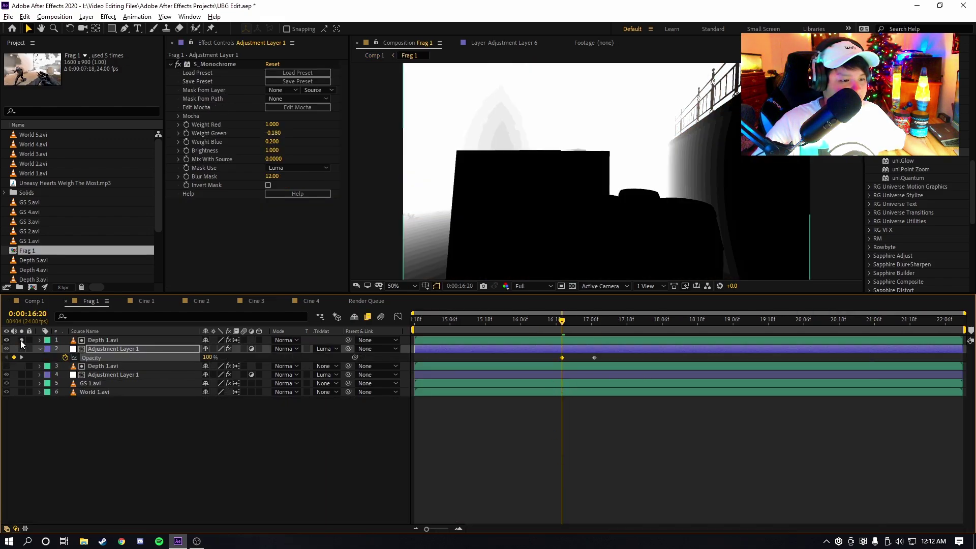
click(7, 340)
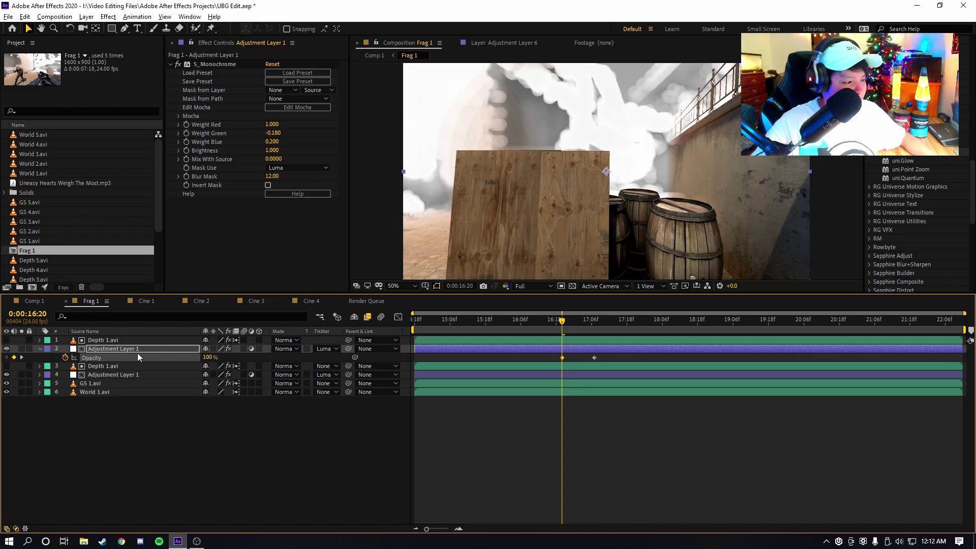
click(48, 305)
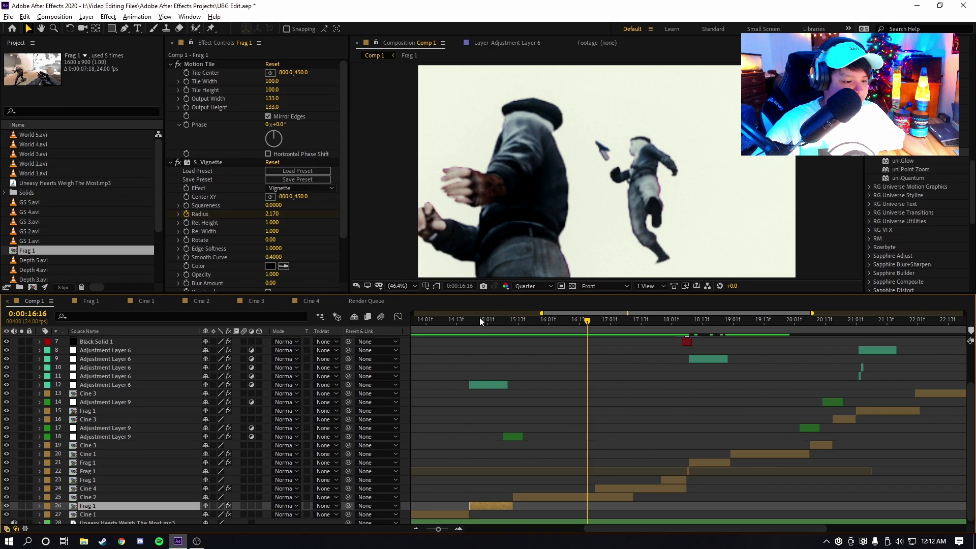
- Scrub to the 18:08 hit and reveal layer 9's keyframed S_Shake and Exposure properties
drag(480, 320, 590, 333)
scroll(635, 408, down, 2)
scroll(241, 182, down, 8)
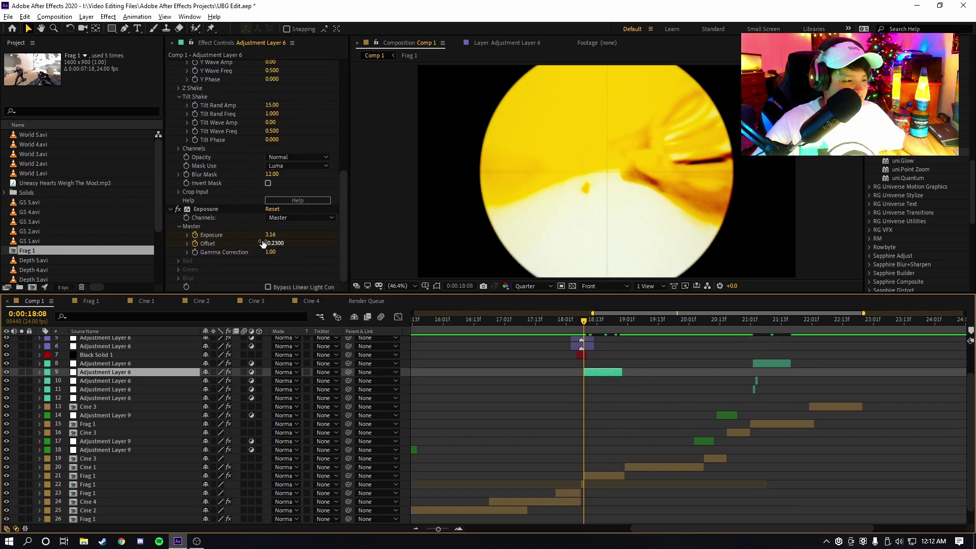
scroll(560, 356, right, 3)
scroll(560, 357, up, 1)
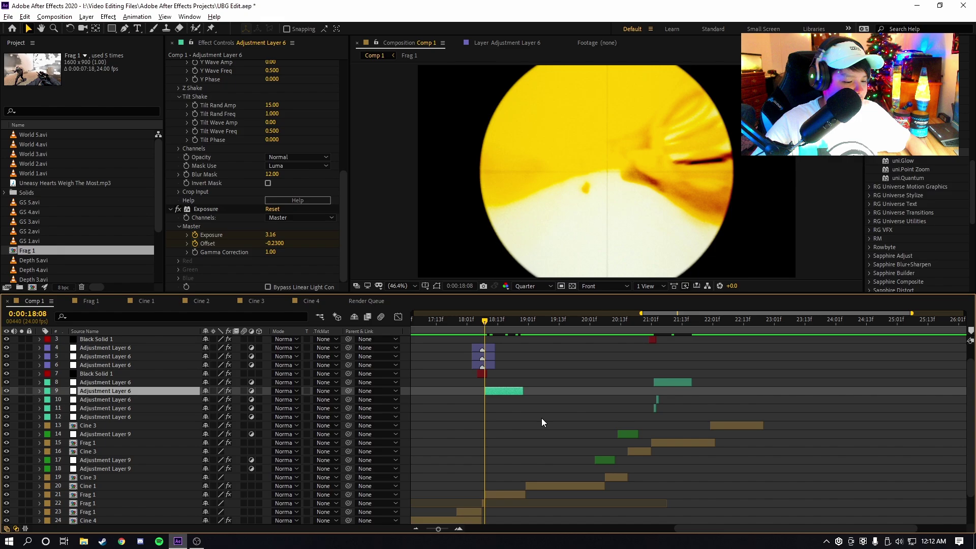
key(u)
scroll(495, 432, up, 2)
- Select the four Exposure and Offset keyframes, view their value curves, then collapse the layer
drag(484, 321, 504, 321)
drag(564, 421, 435, 434)
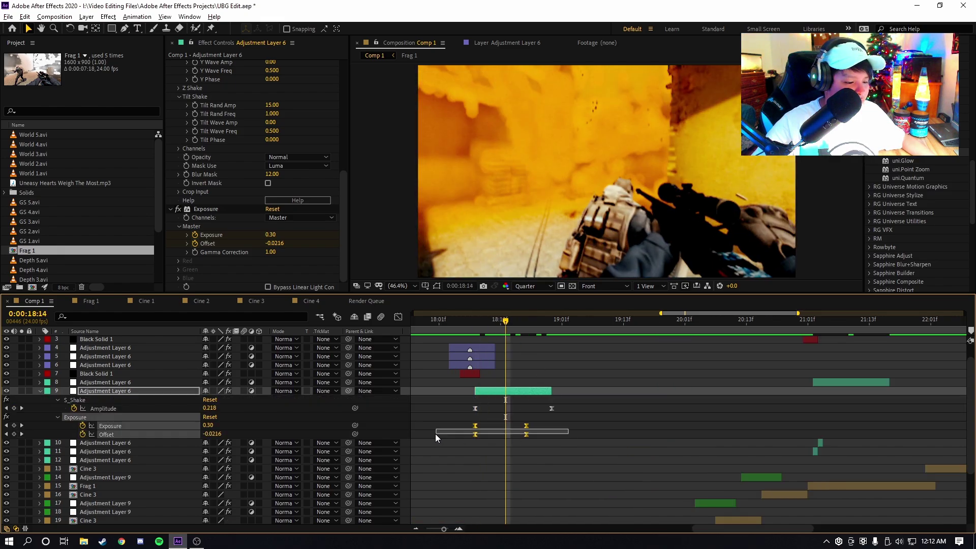
key(shift+F3)
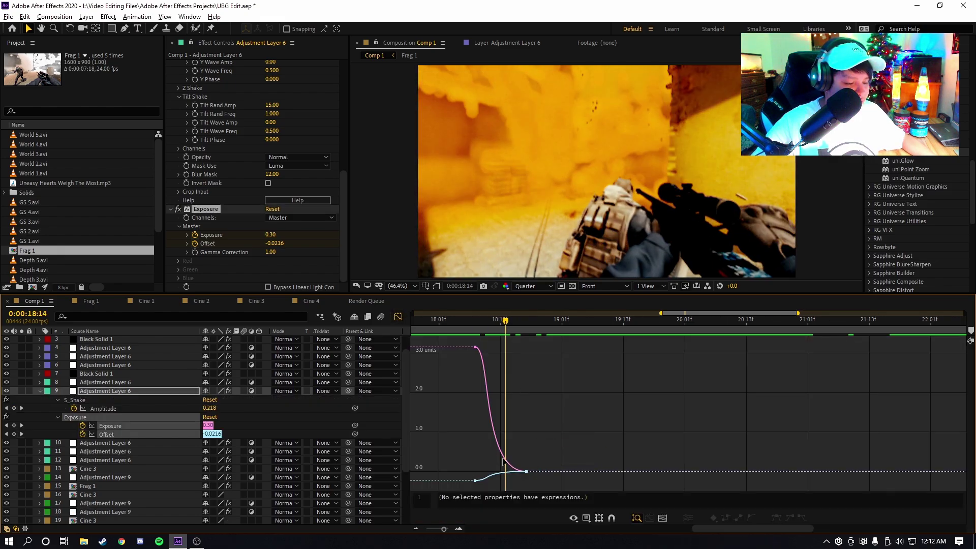
click(398, 317)
click(40, 391)
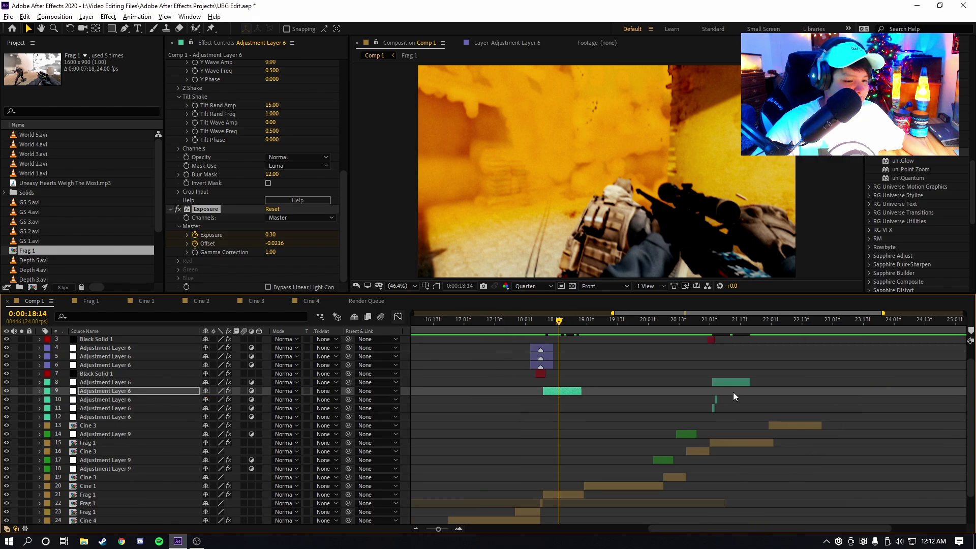
scroll(578, 420, down, 2)
scroll(580, 417, up, 2)
- Select the adjustment layer at 21:02 and review its Bokeh, Warp, uni.Glo Fi and S_Vignette settings
click(508, 321)
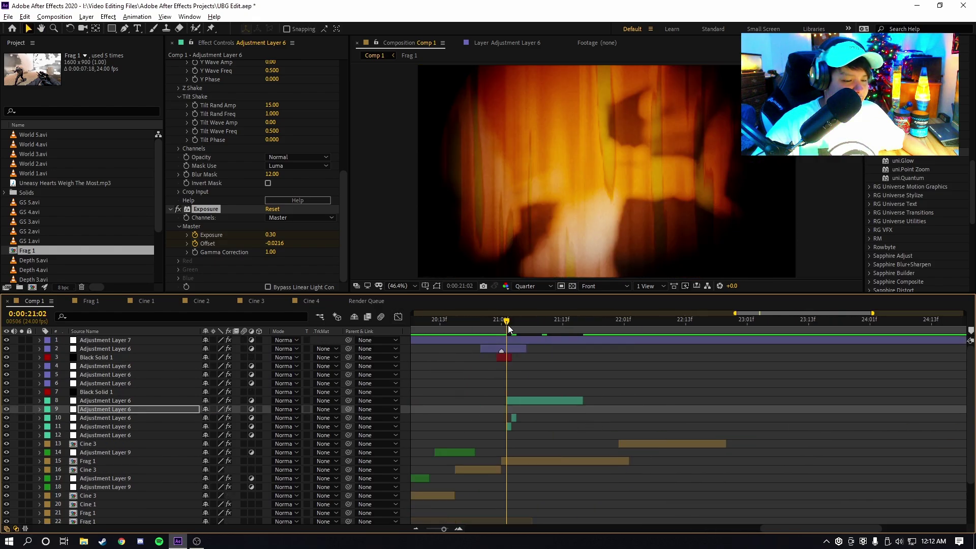
click(548, 402)
scroll(205, 195, down, 8)
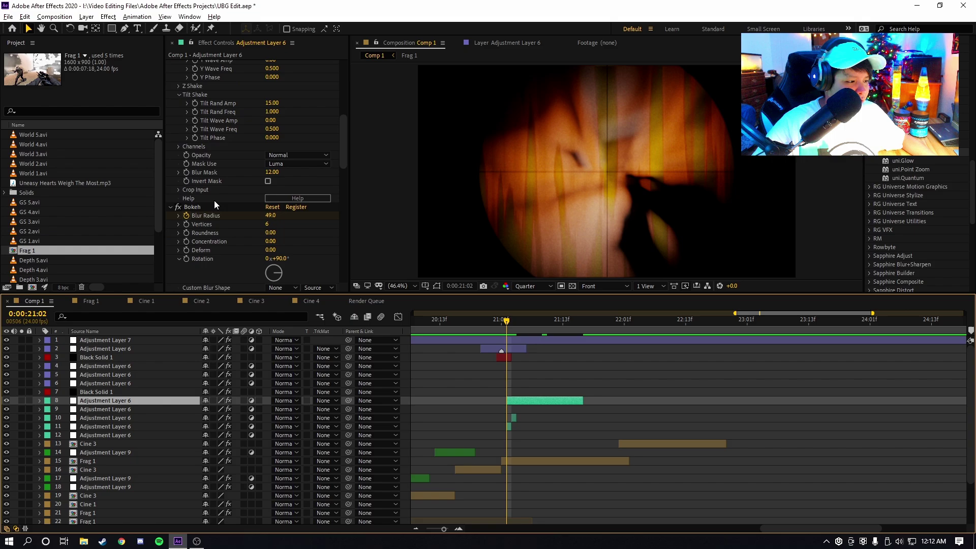
scroll(217, 201, down, 7)
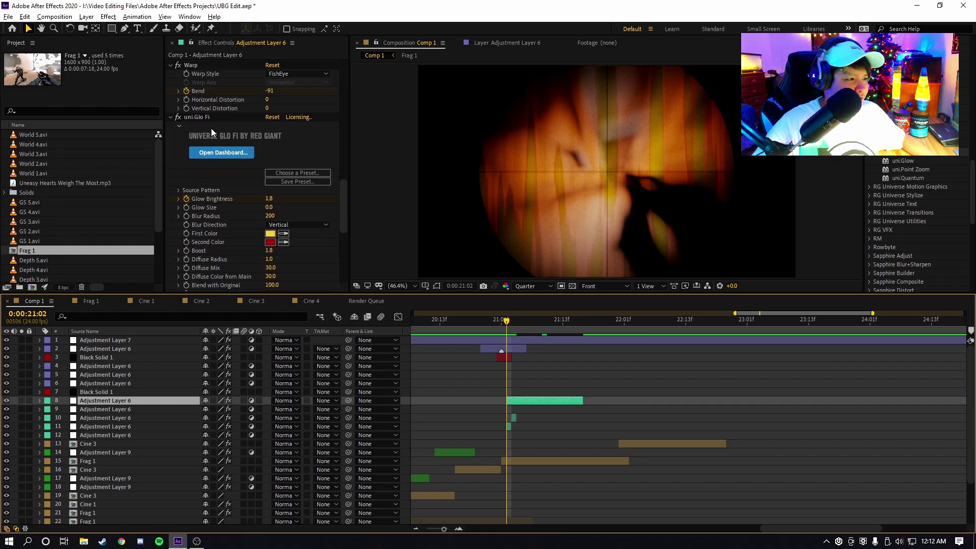
scroll(227, 204, down, 8)
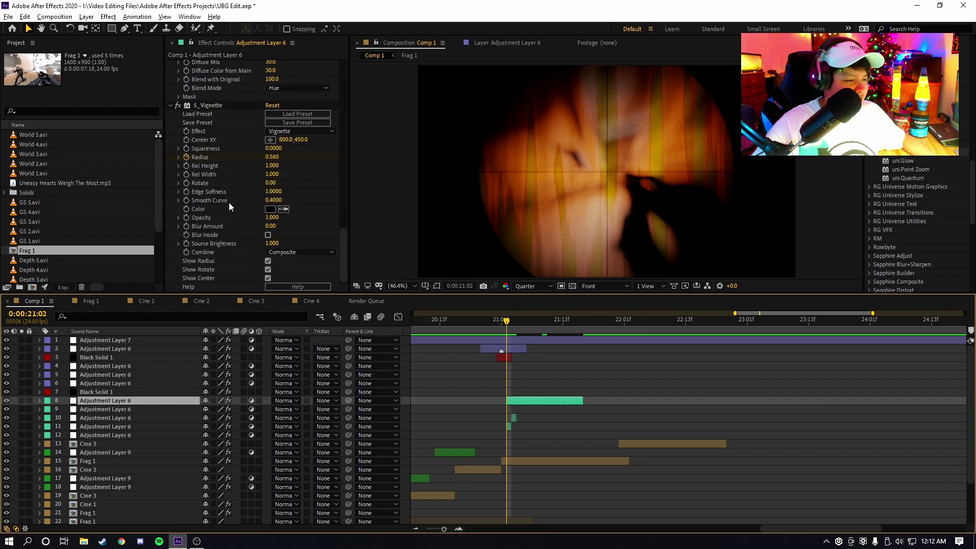
scroll(229, 201, up, 6)
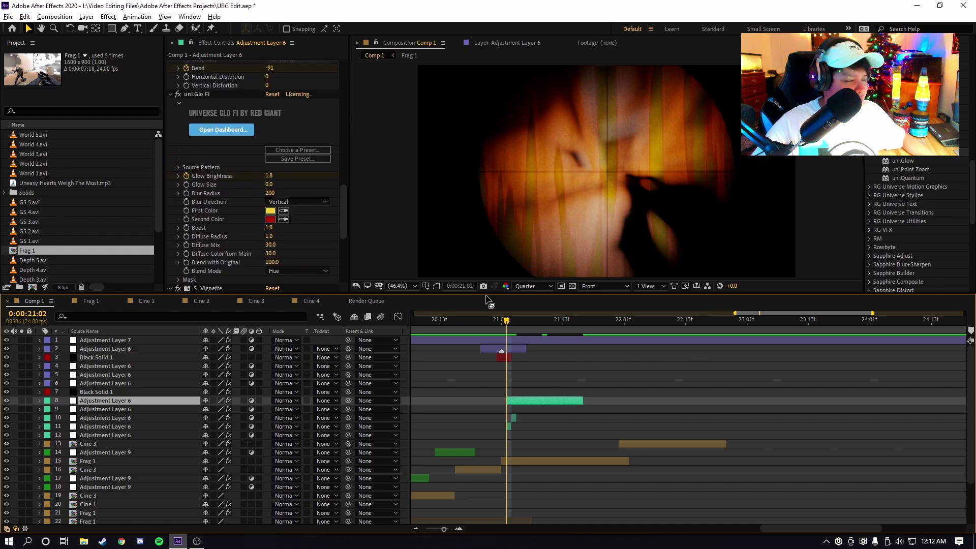
- Reveal layer 8's keyframes, zoom in and scrub 21:02 to 21:05, then hide them
key(u)
key(=)
drag(492, 317, 492, 338)
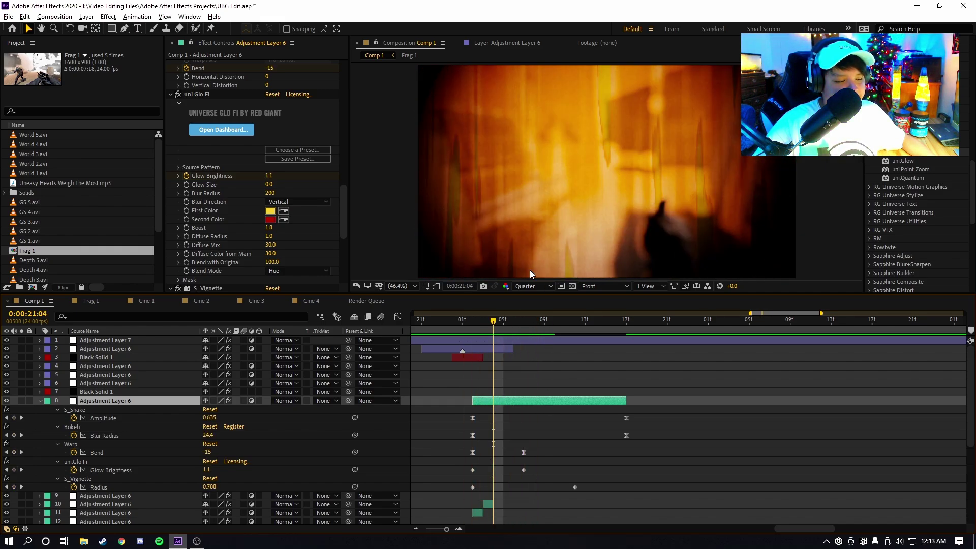
key(u)
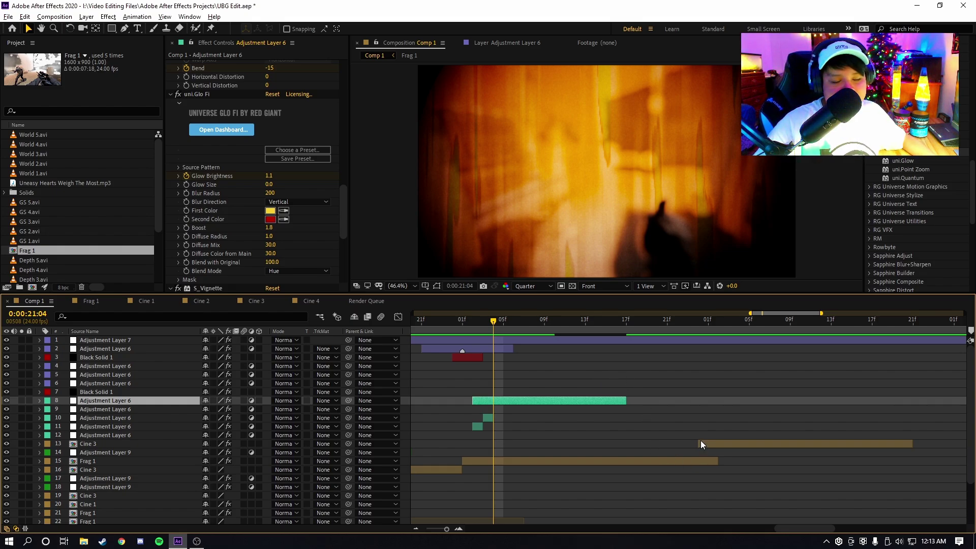
scroll(700, 441, down, 4)
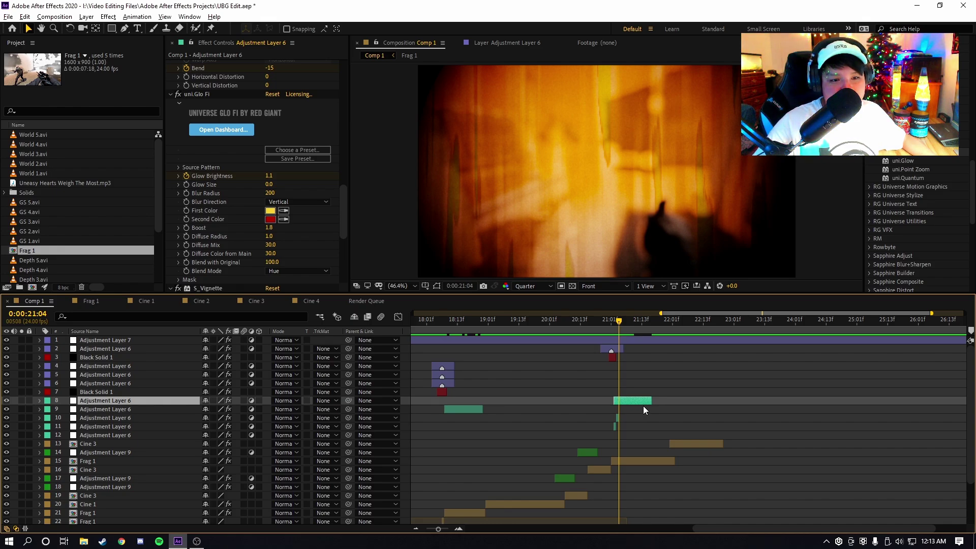
scroll(641, 415, down, 2)
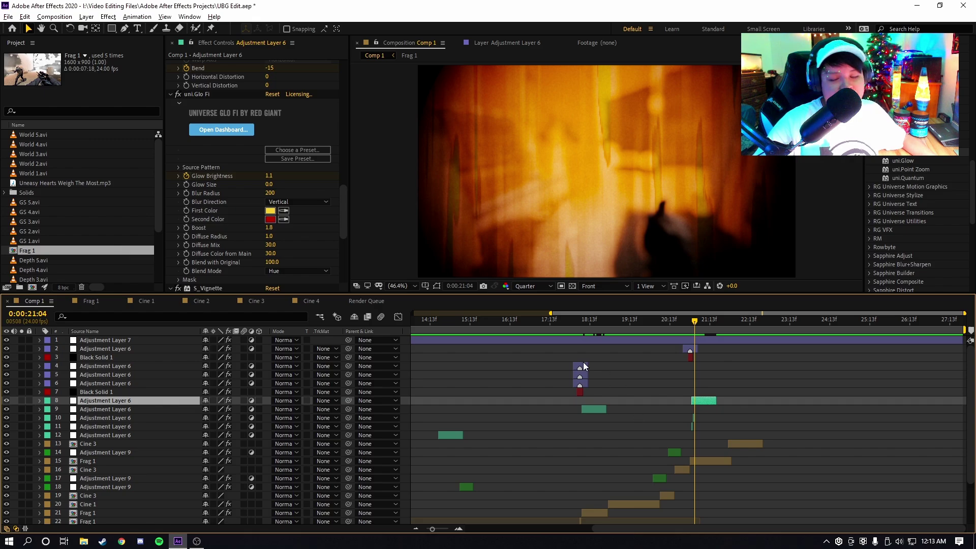
scroll(635, 374, down, 2)
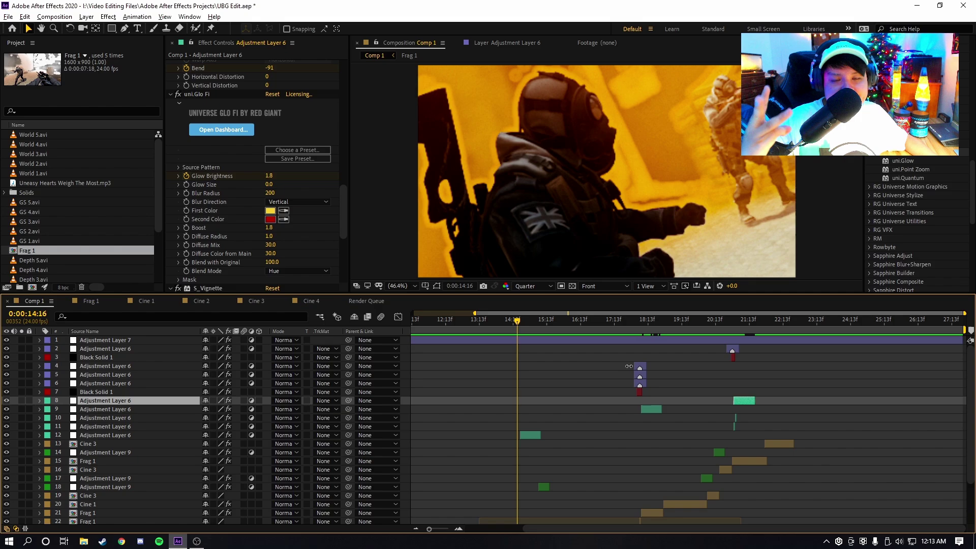
drag(515, 321, 635, 328)
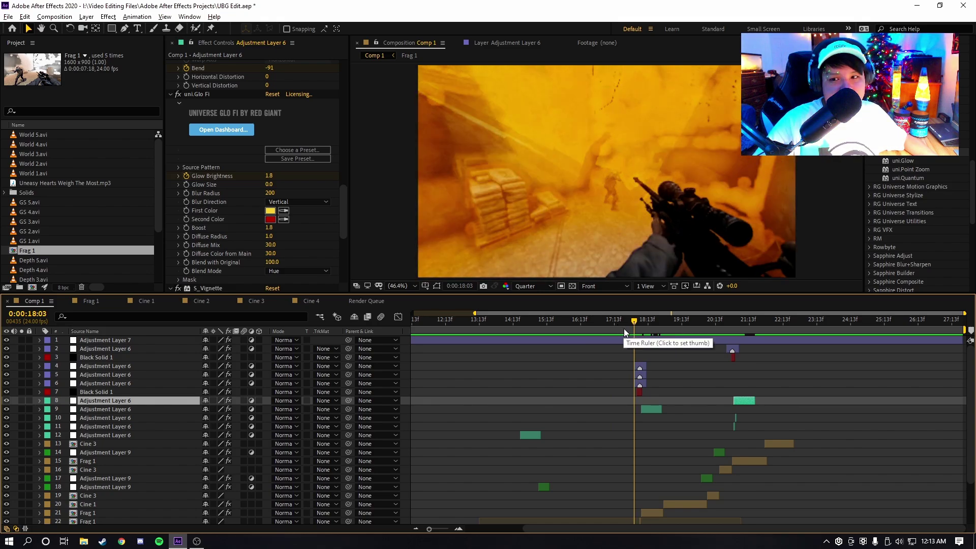
key(space)
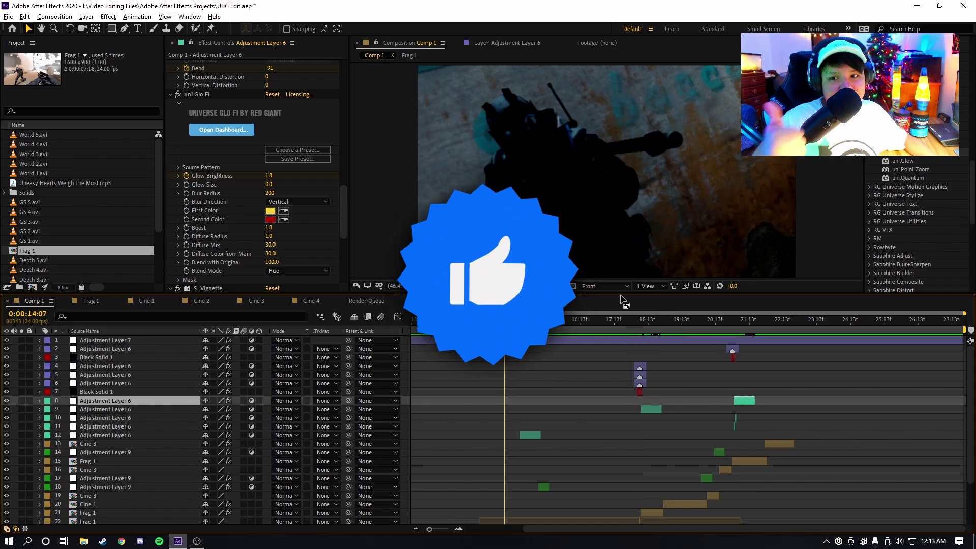